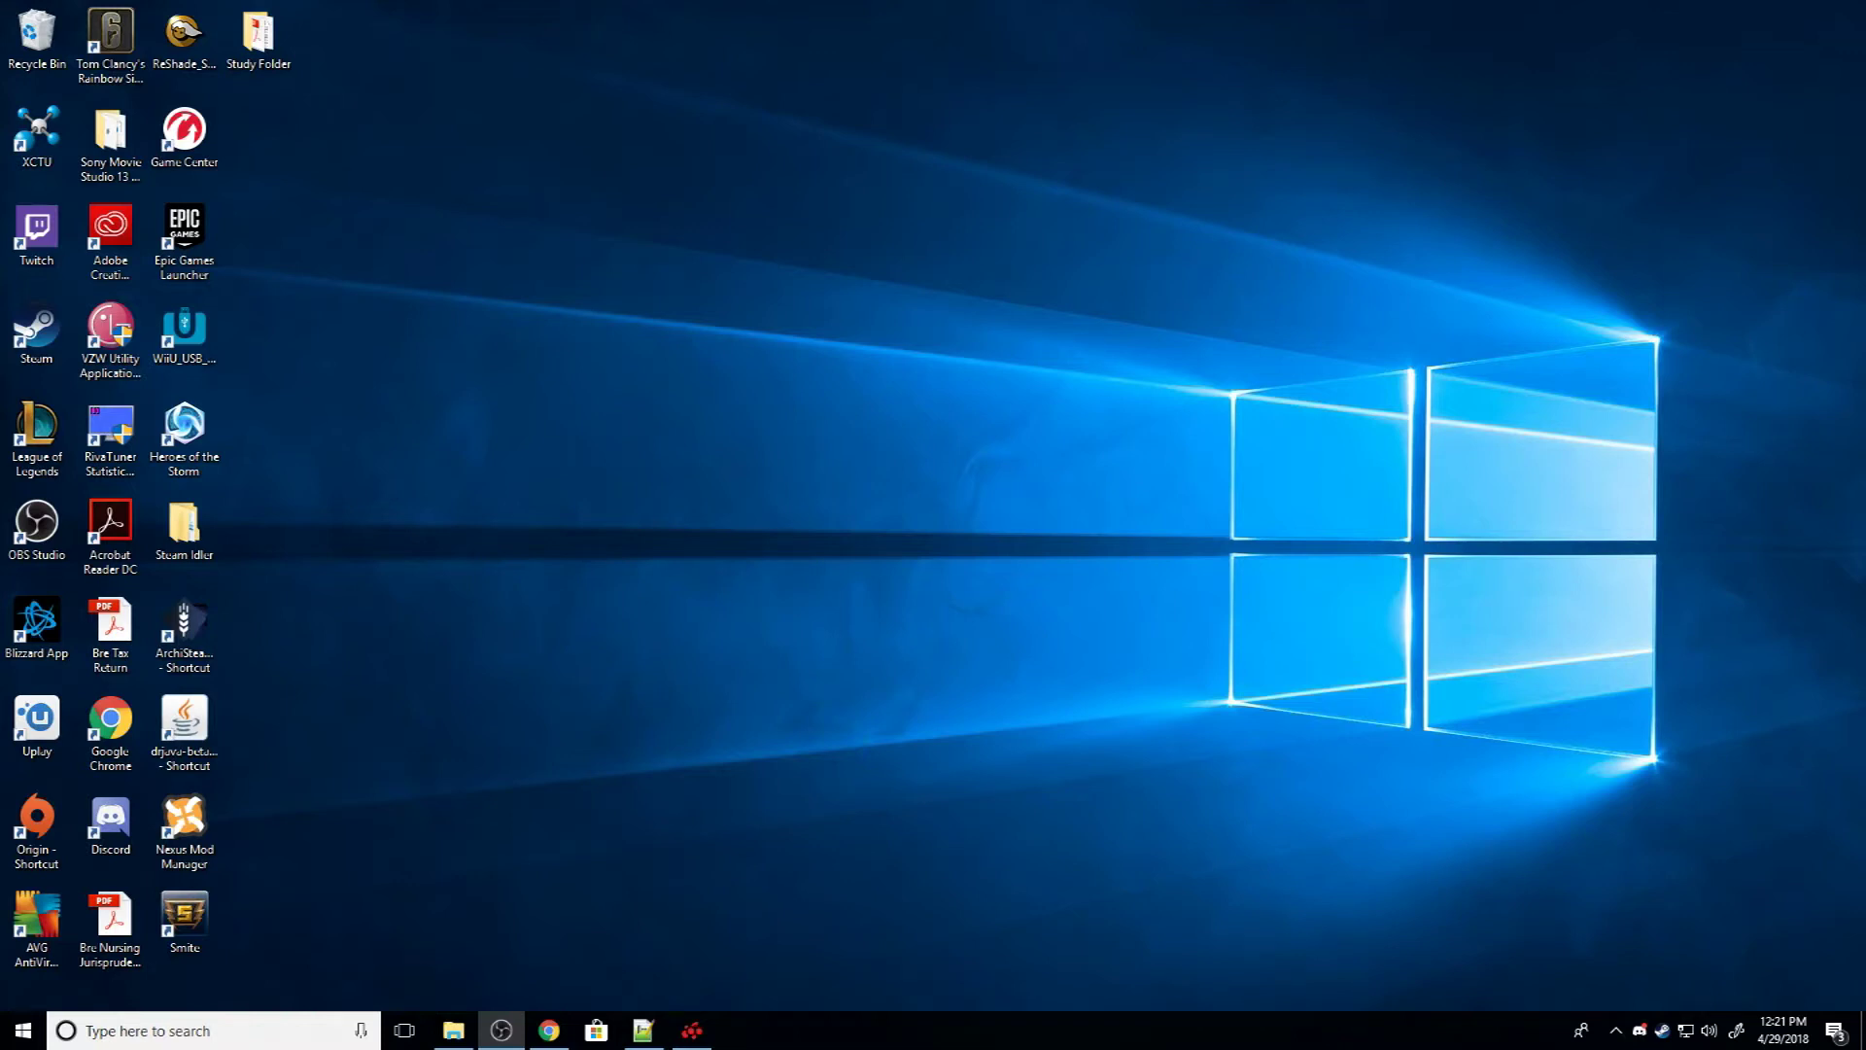
# Step: Reveal the hidden notification-area icons so the Radeon Settings icon is reachable
pyautogui.click(1615, 1030)
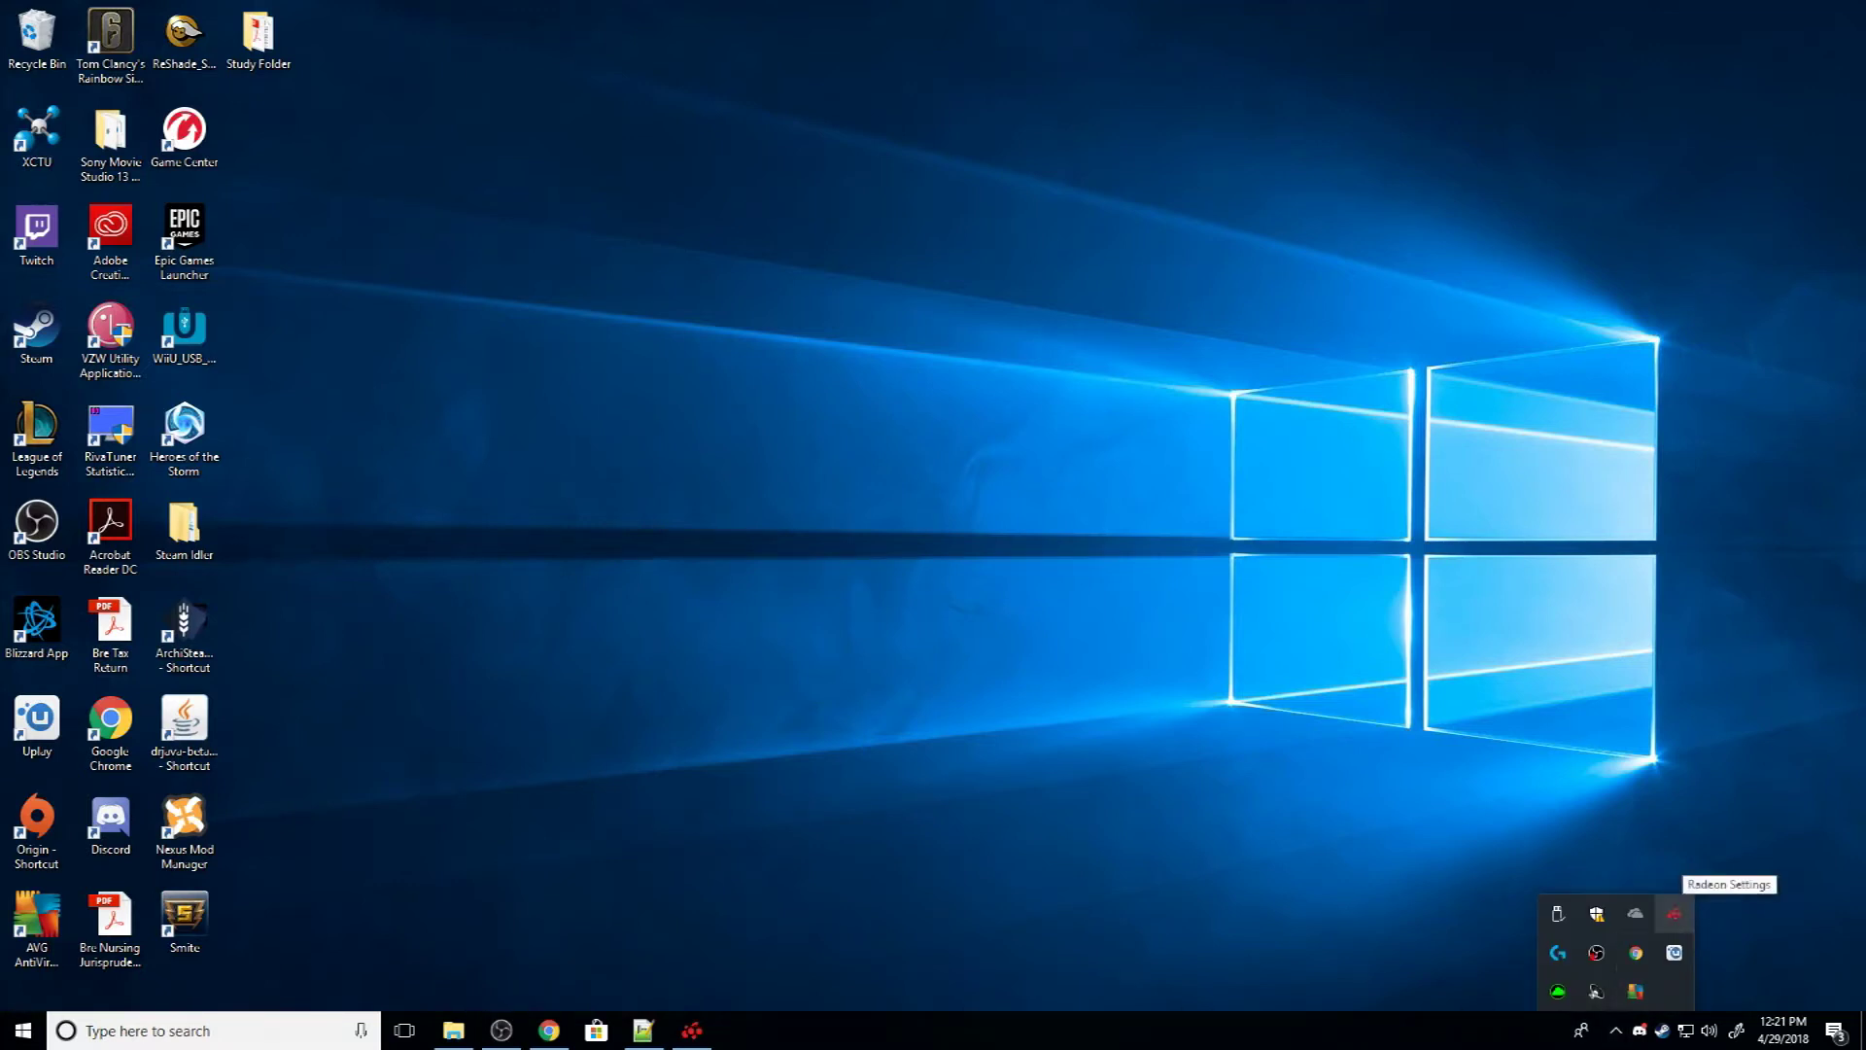
# Step: Launch Radeon Settings from the tray and scroll its Gaming list to PLAYERUNKNOWN'S BATTLEGROUNDS
pyautogui.click(1673, 915)
pyautogui.click(1740, 819)
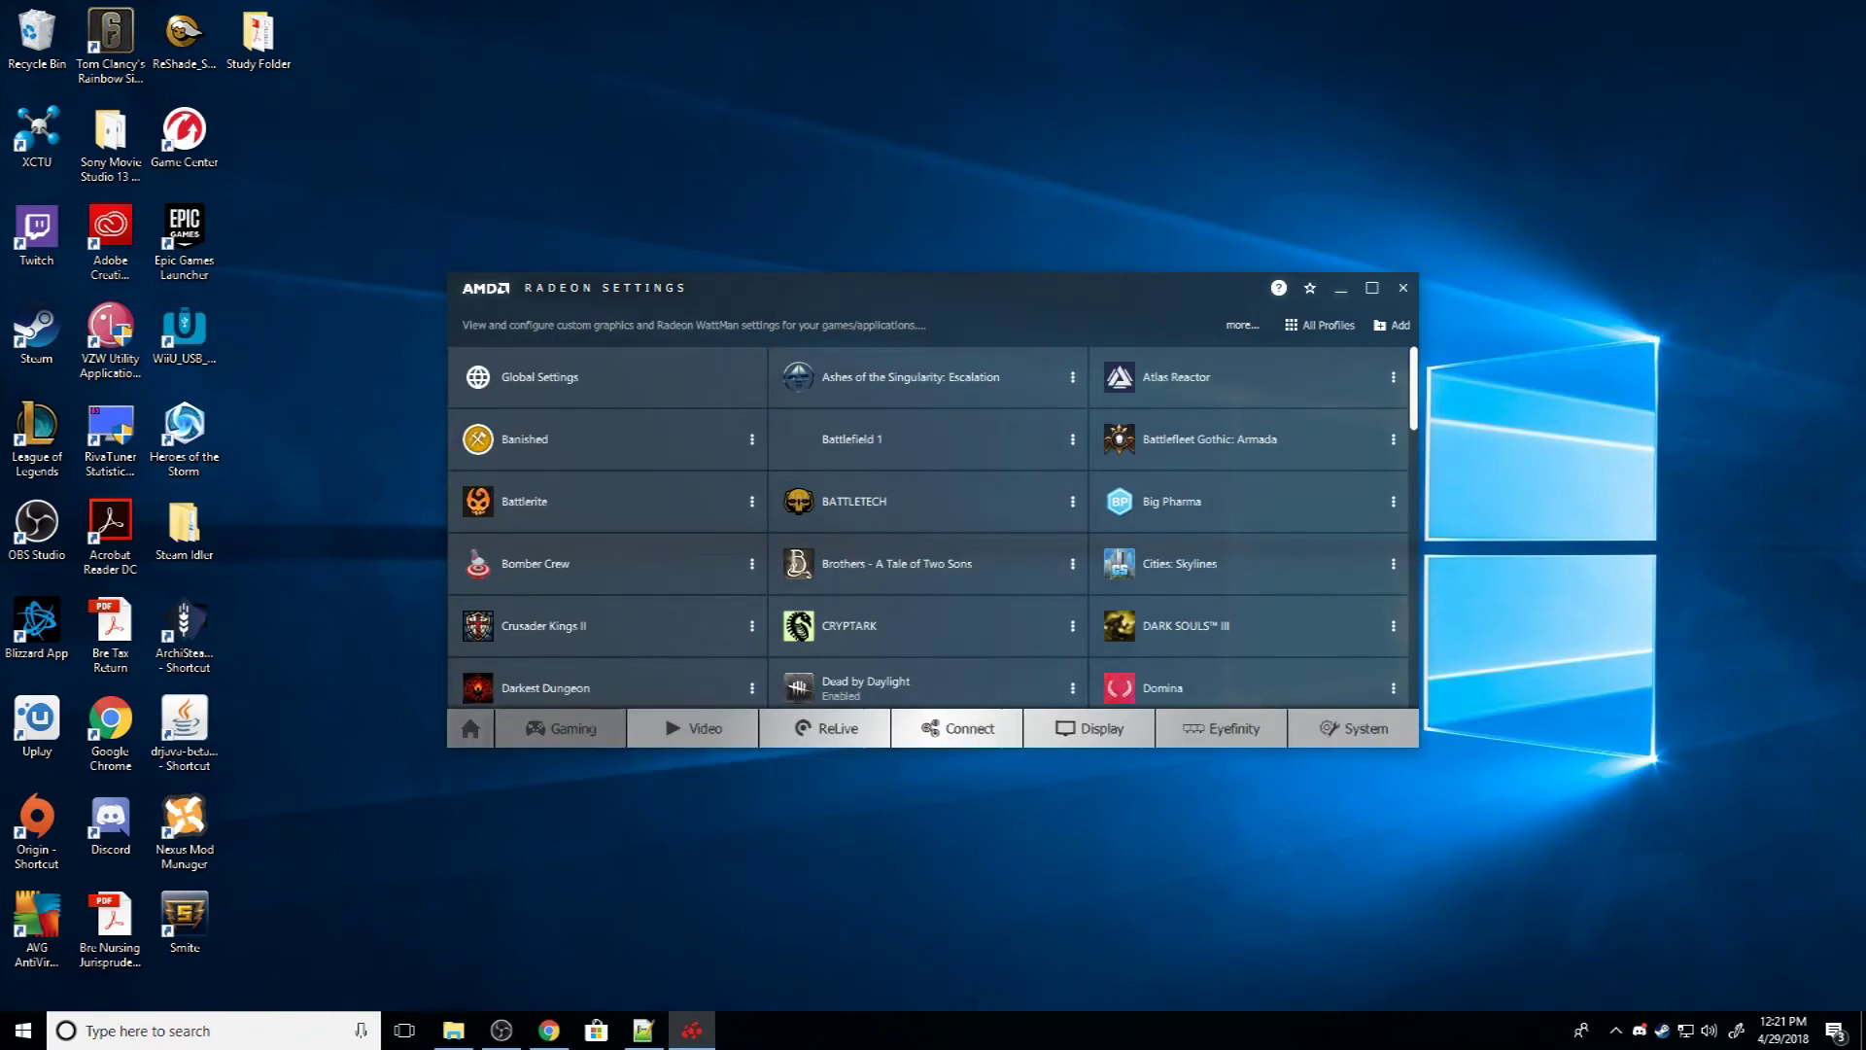
pyautogui.click(470, 728)
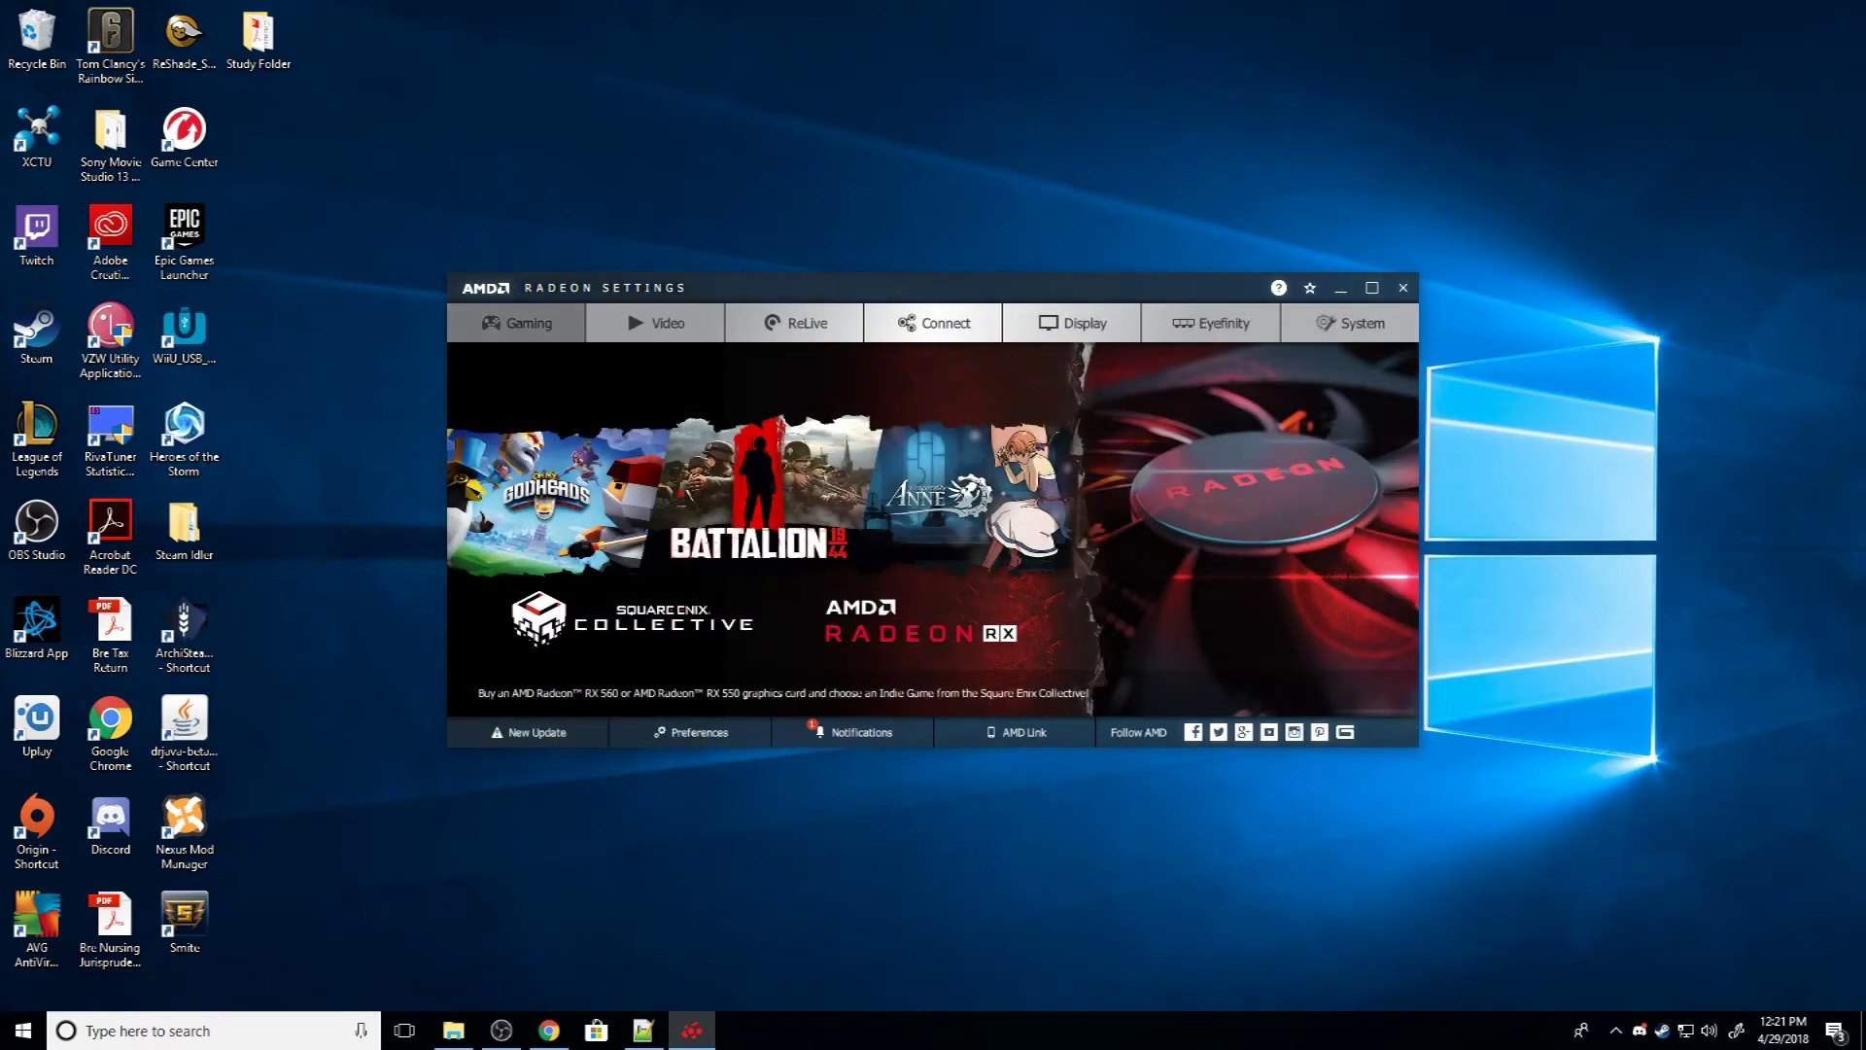
pyautogui.click(516, 322)
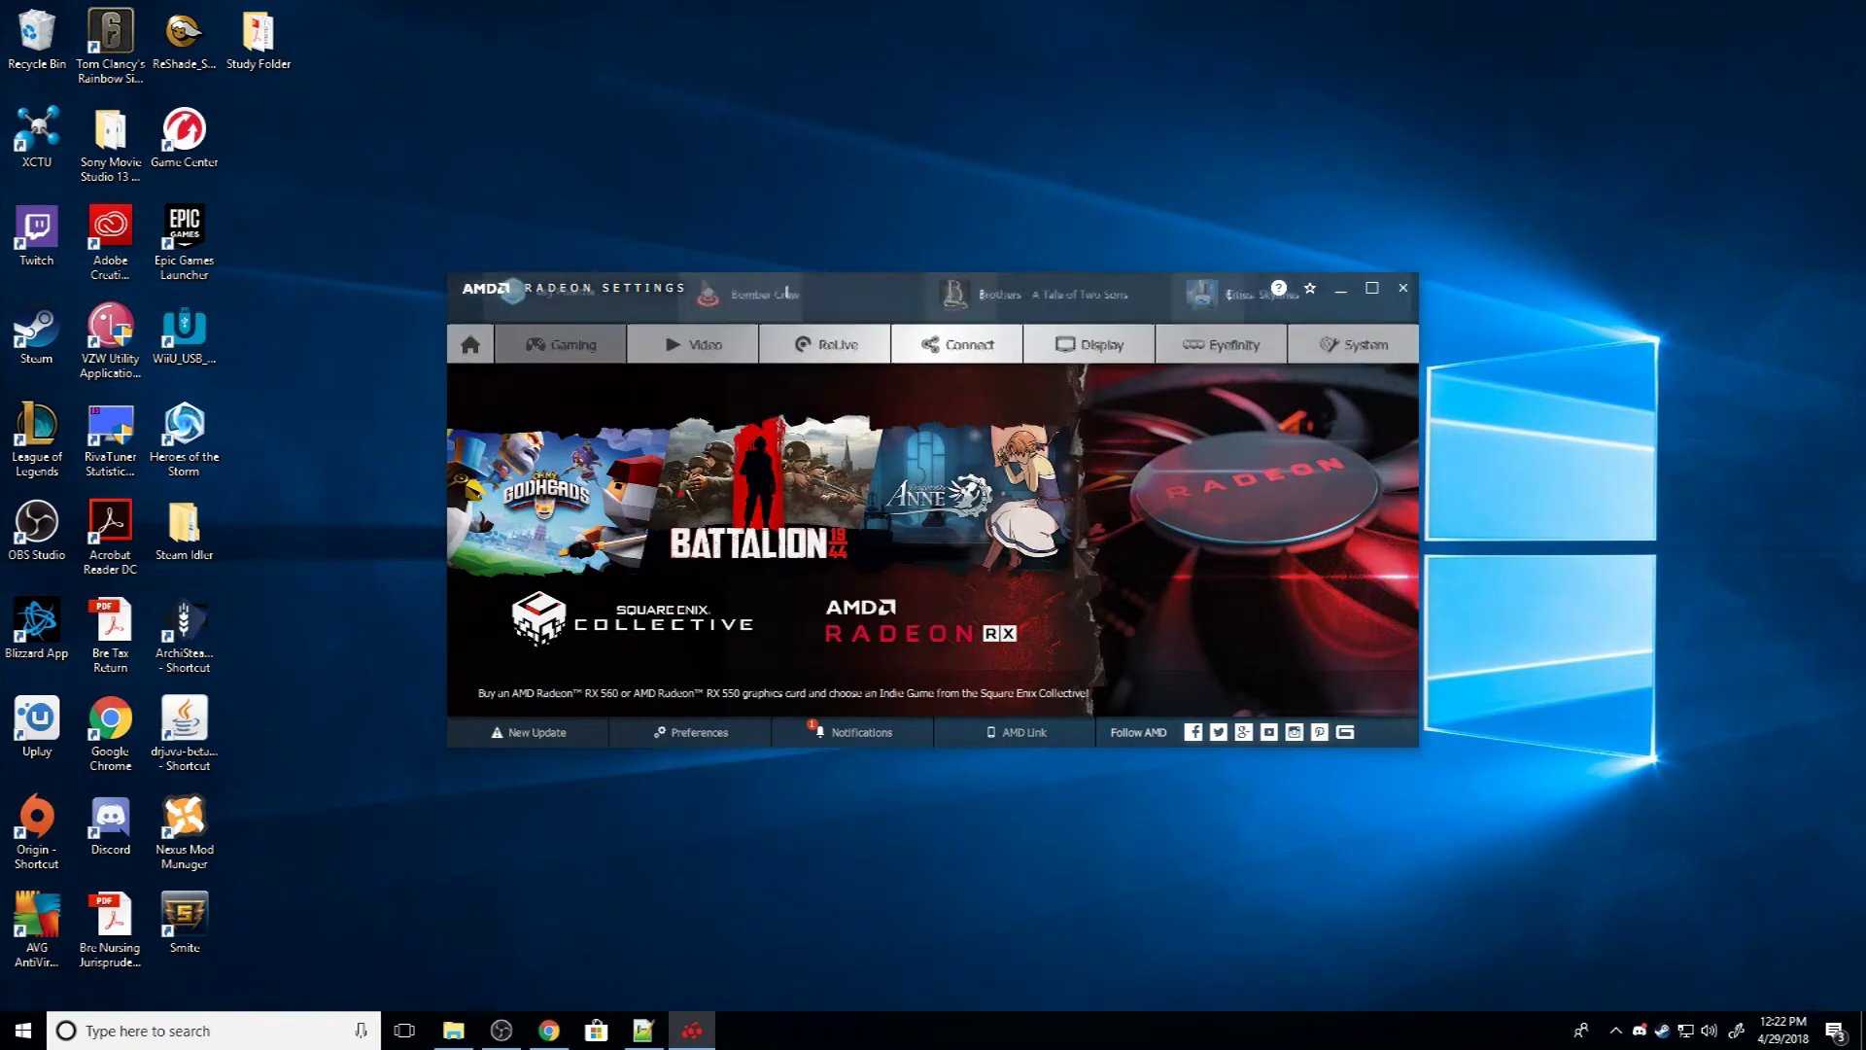
pyautogui.scroll(-3, 924, 489)
pyautogui.scroll(-8, 927, 489)
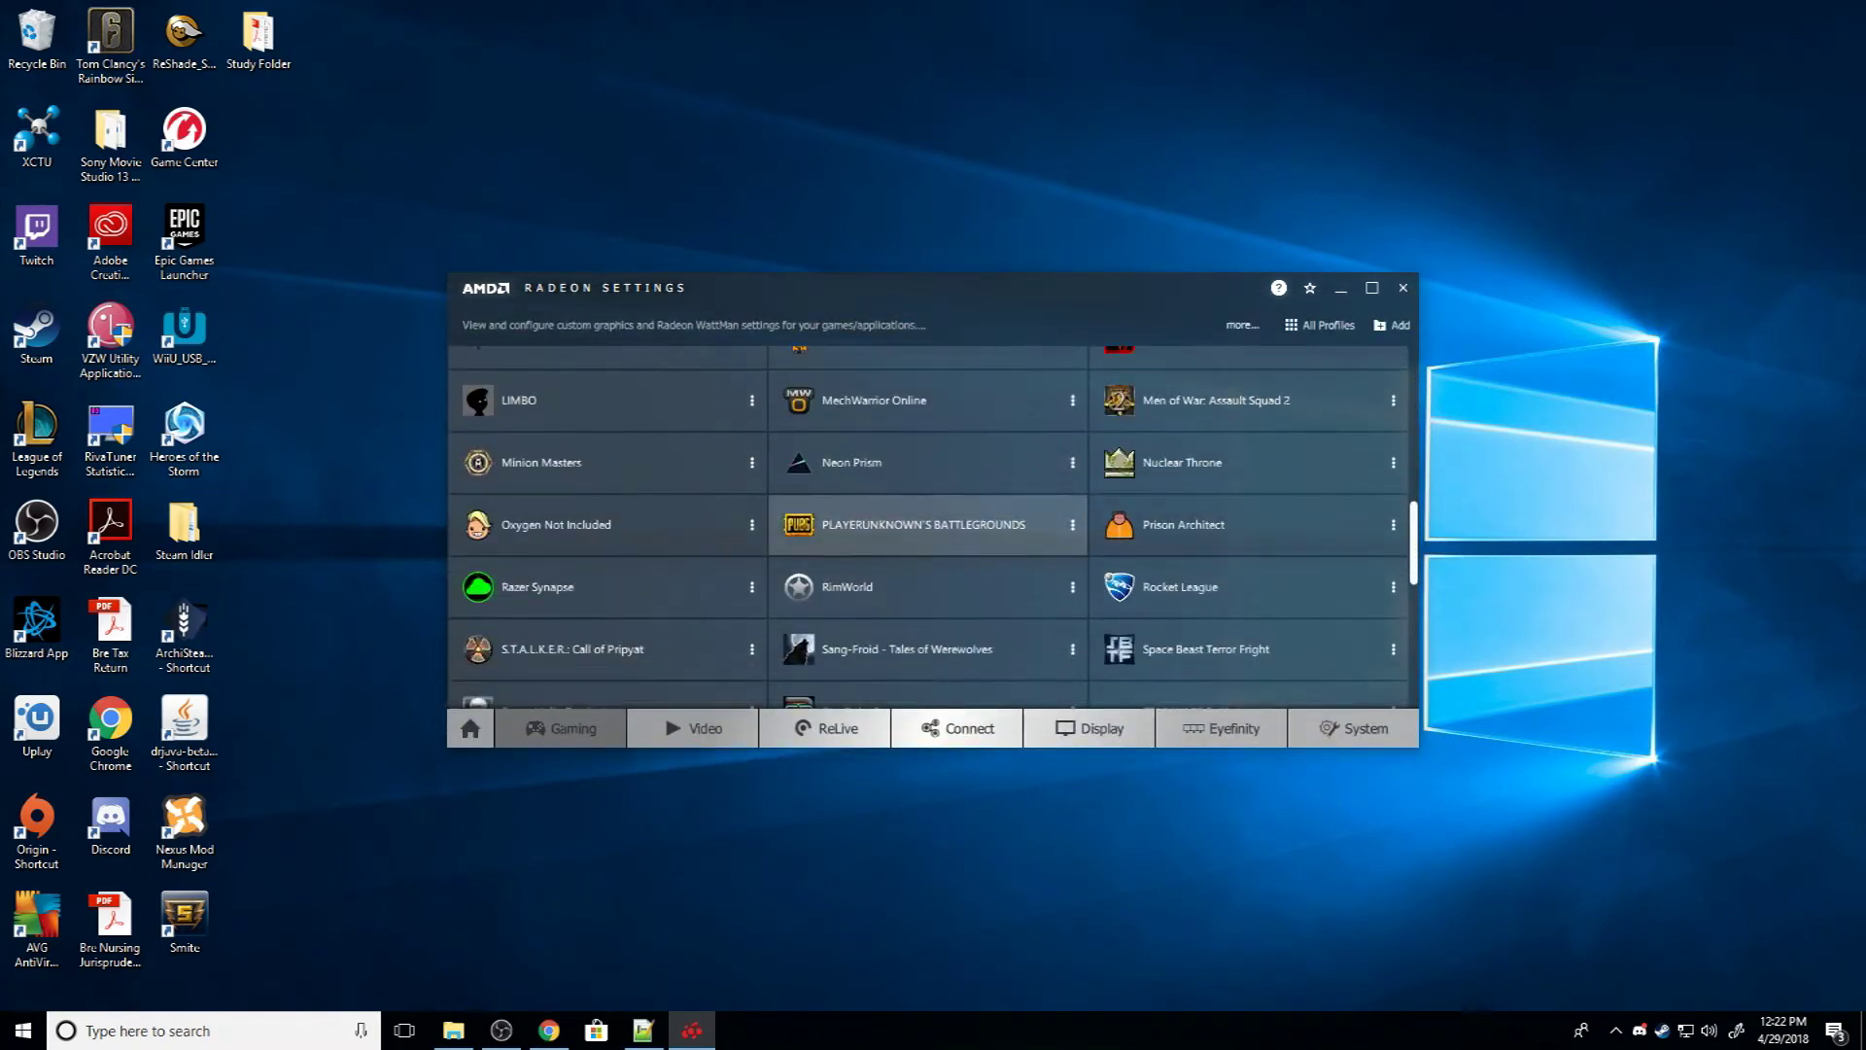
# Step: Open the PUBG profile's graphics and review the Wait for Vertical Refresh choices, keeping the current setting
pyautogui.click(923, 524)
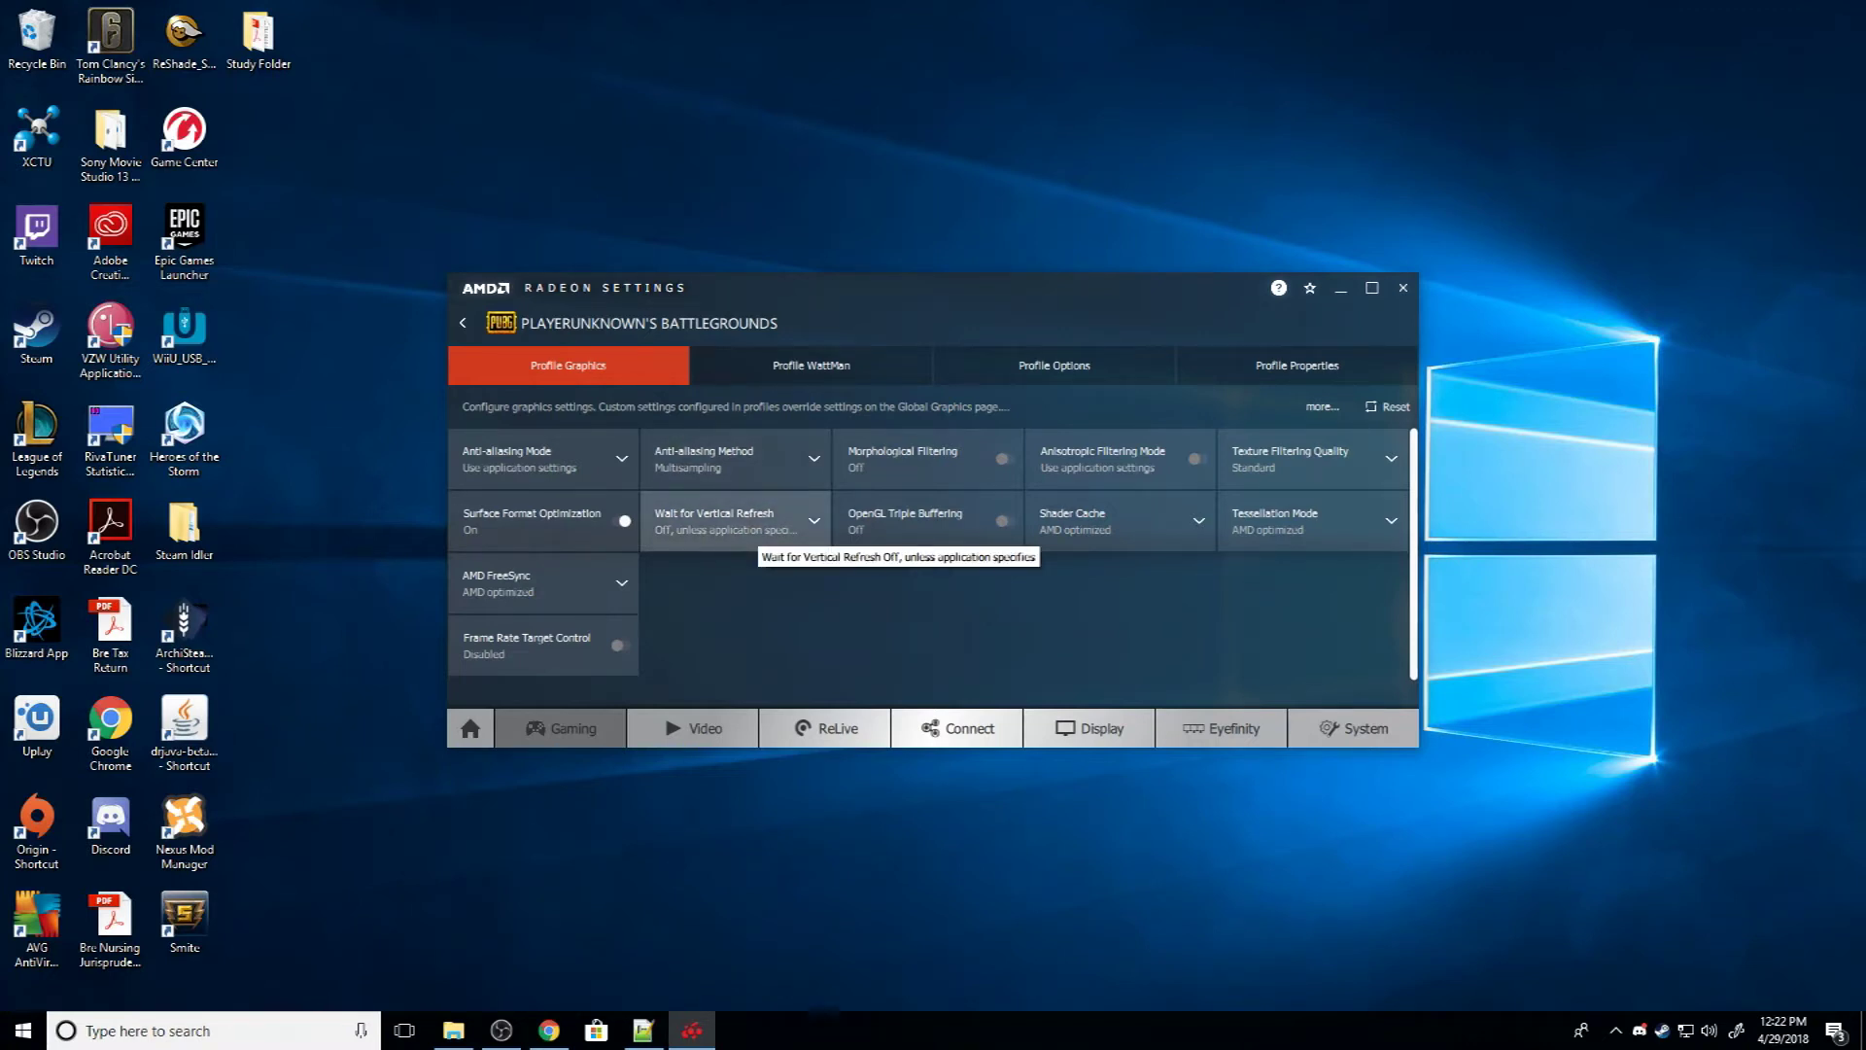
pyautogui.click(758, 526)
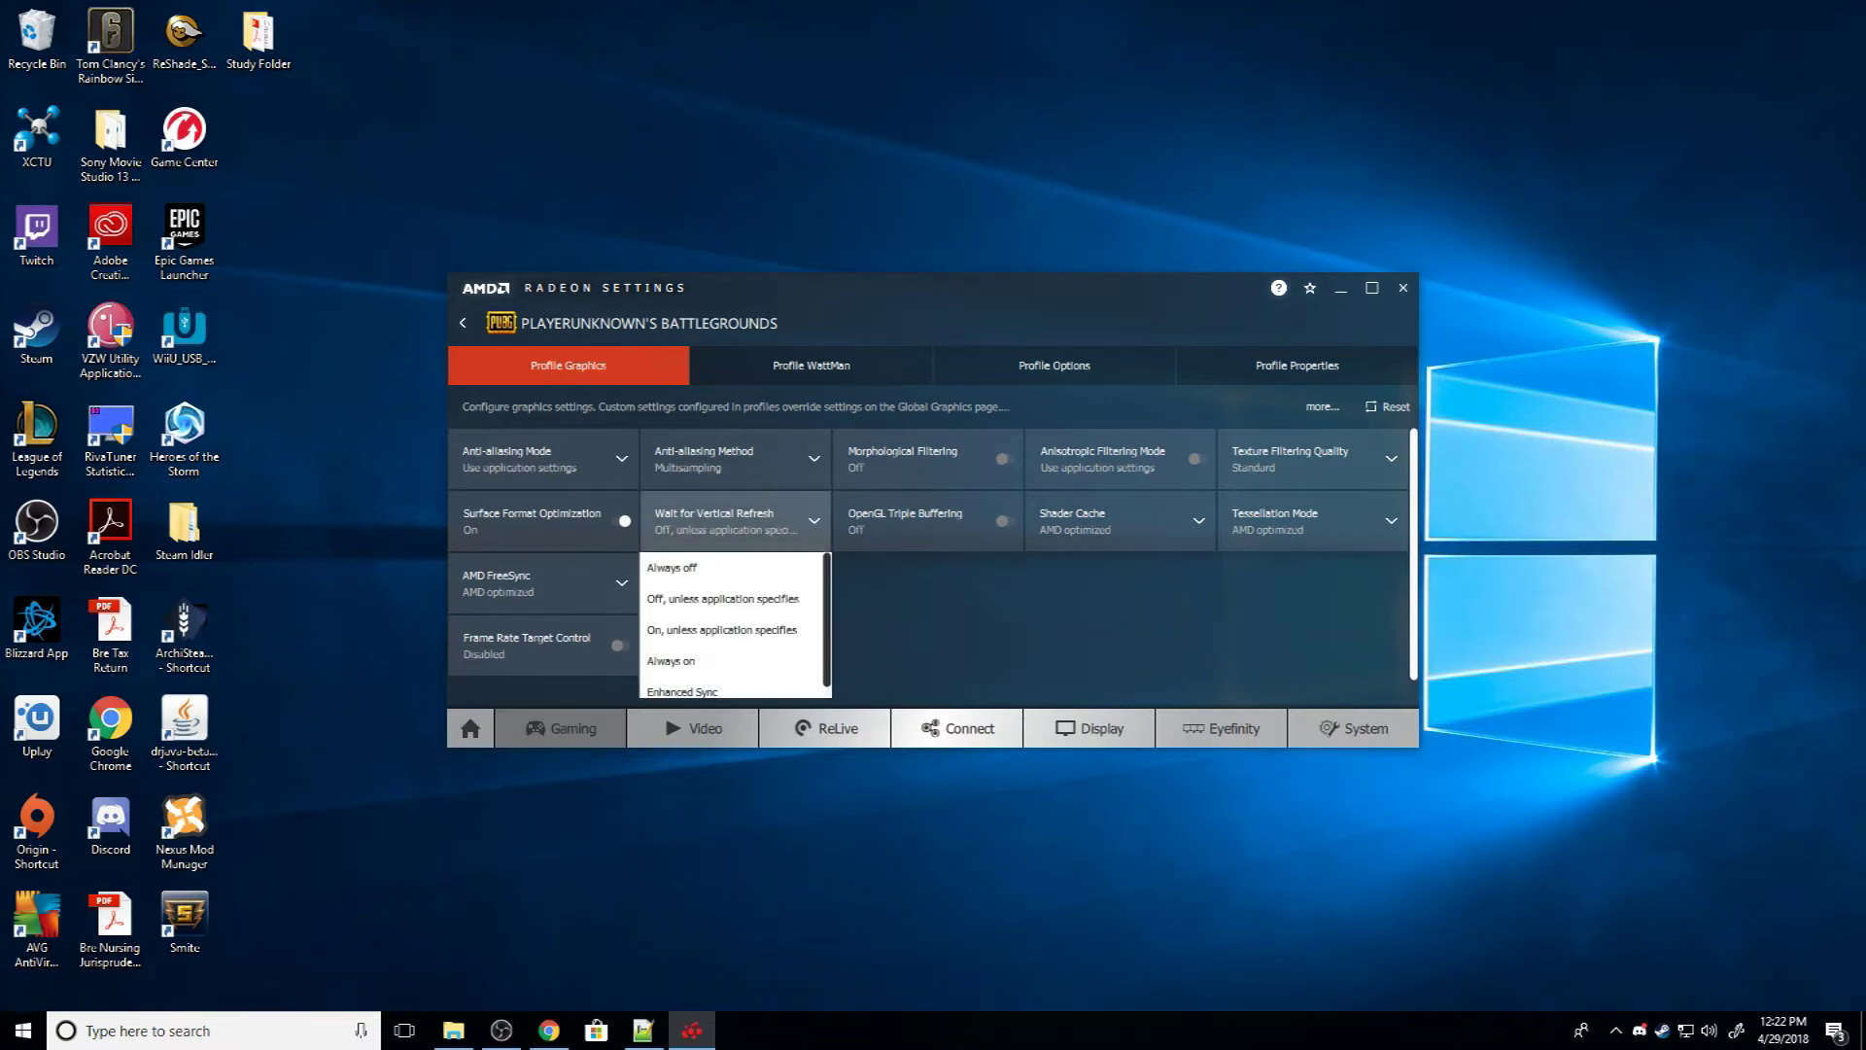
pyautogui.scroll(-1, 731, 622)
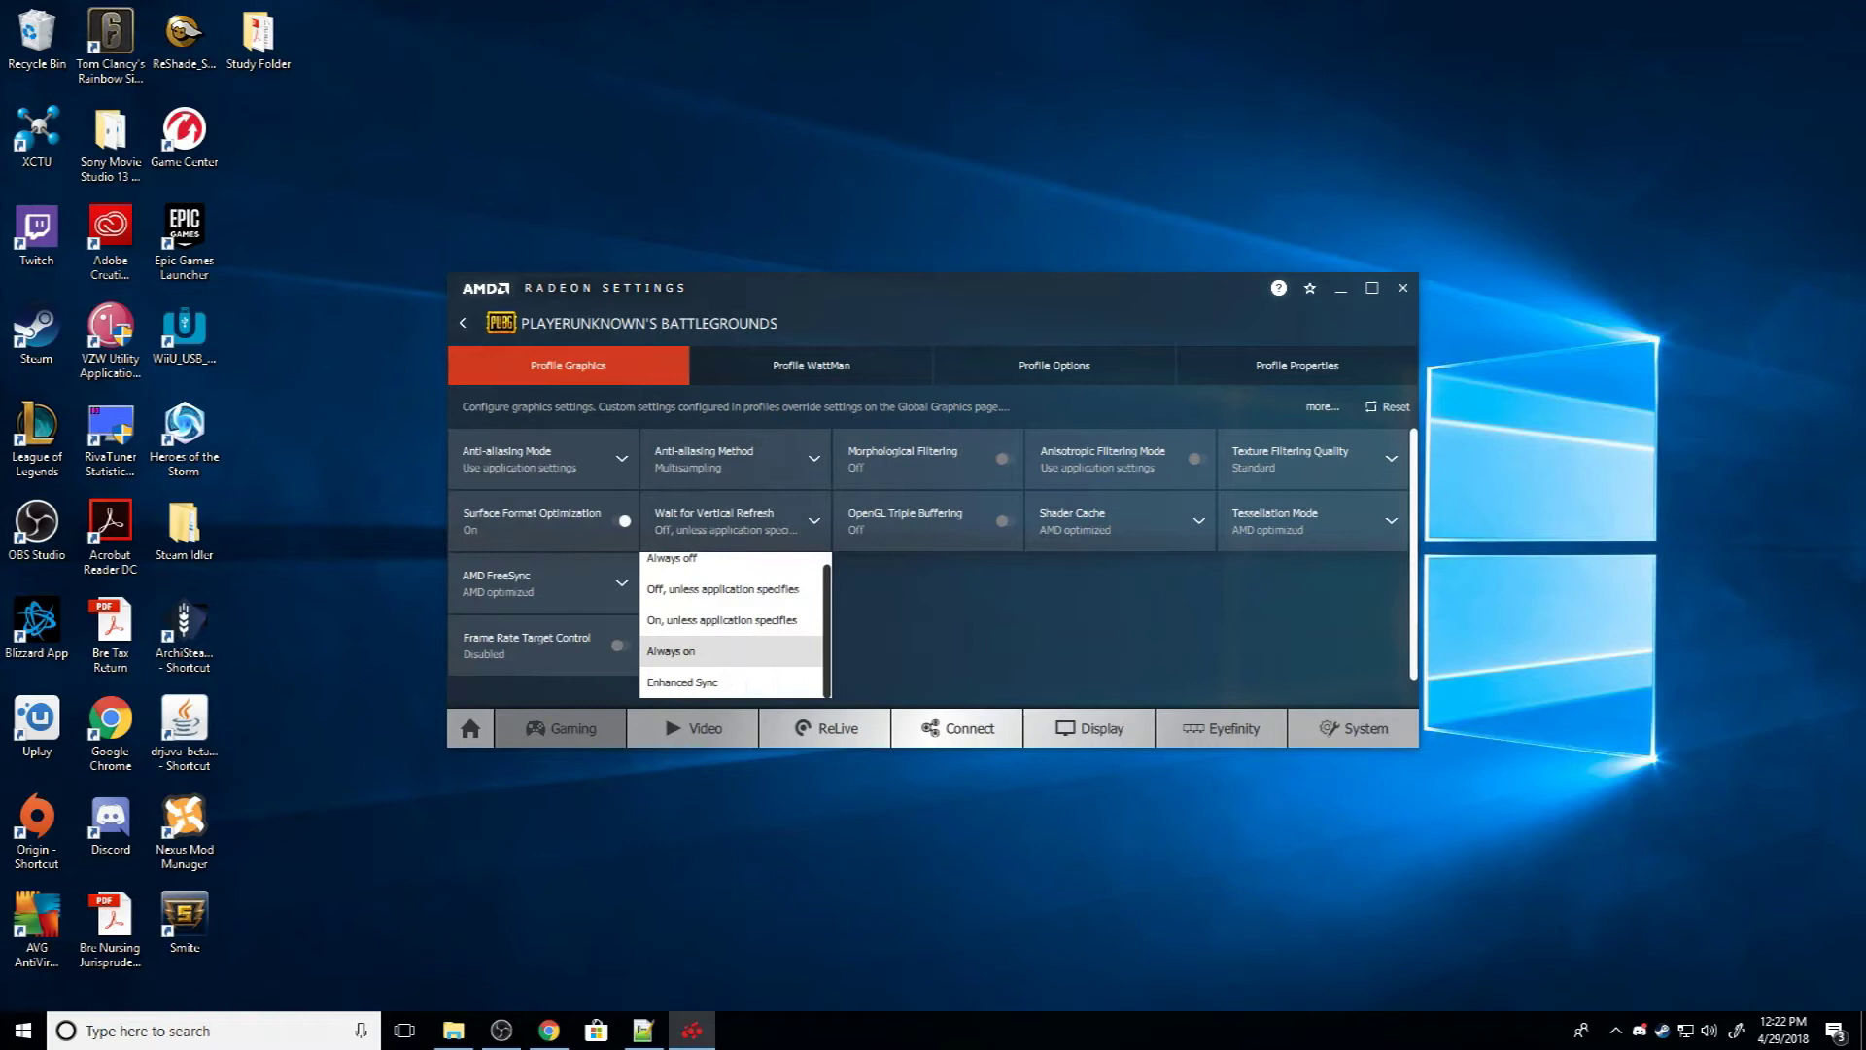
pyautogui.press('Escape')
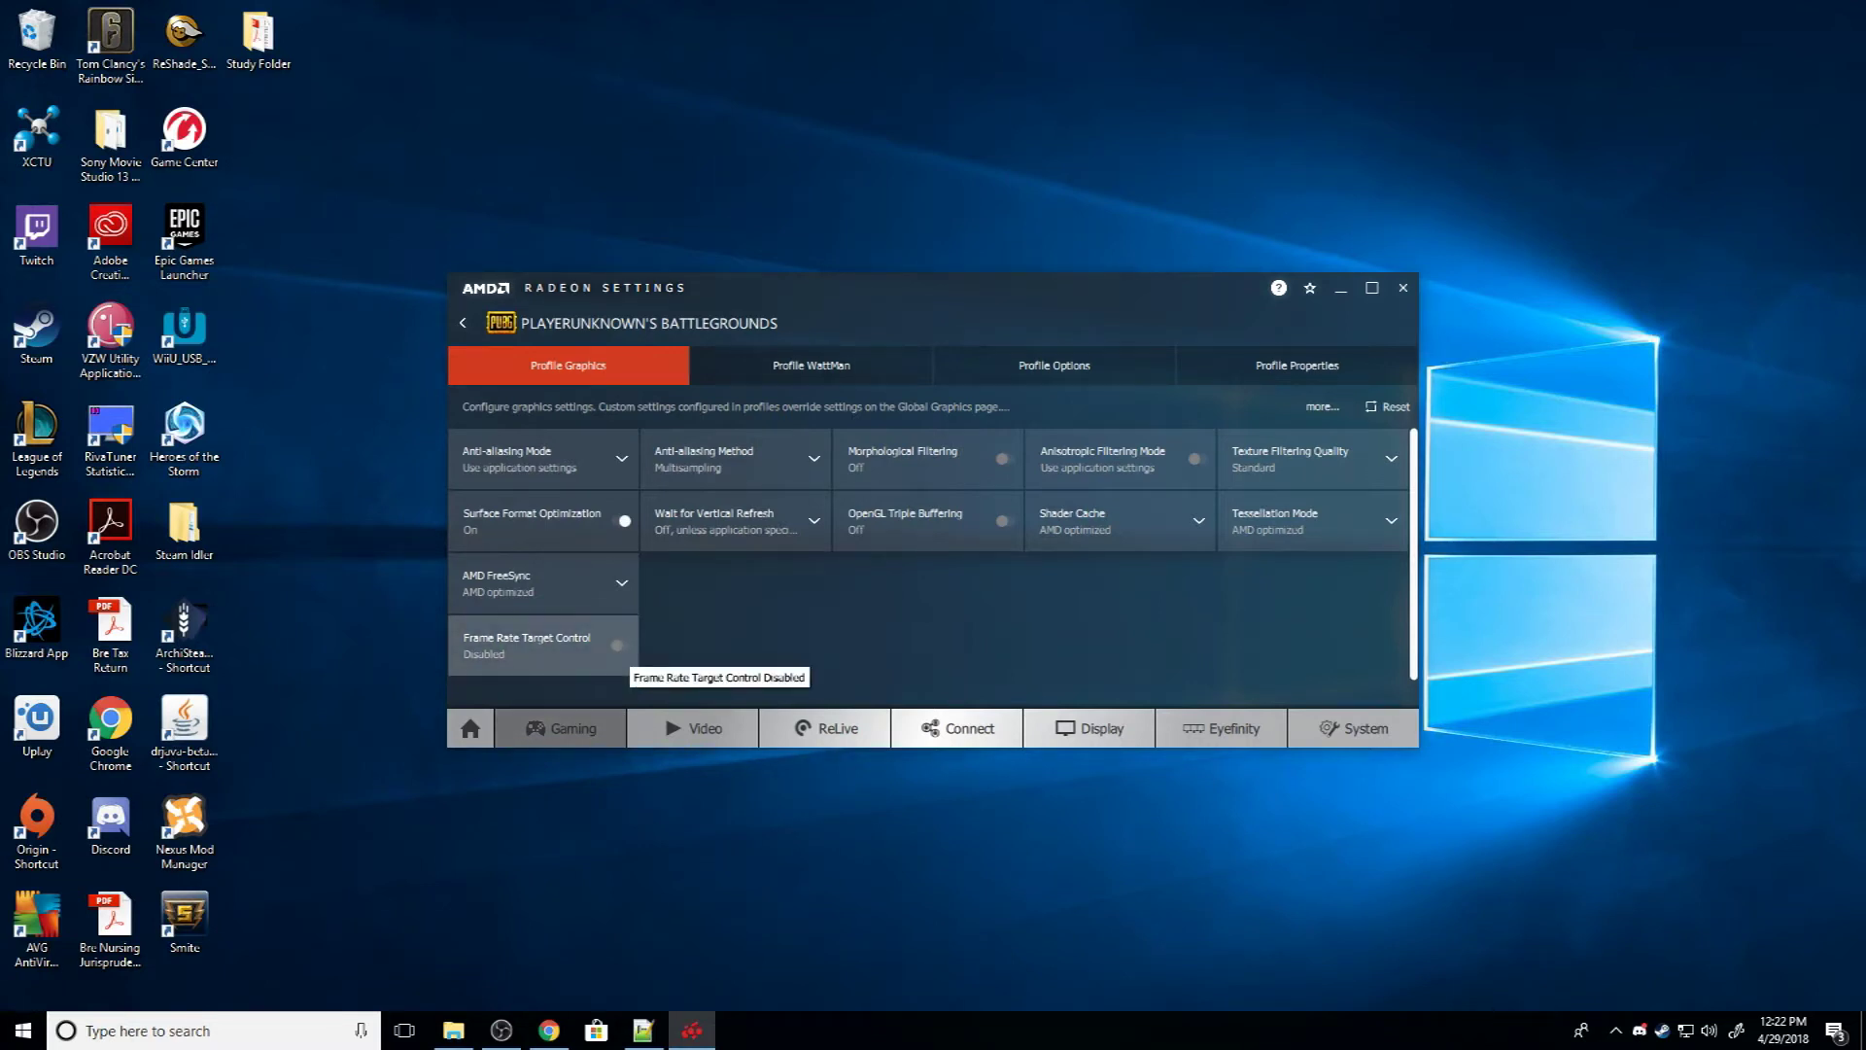
# Step: Enable Frame Rate Target Control for the PUBG profile at 60 FPS
pyautogui.click(619, 647)
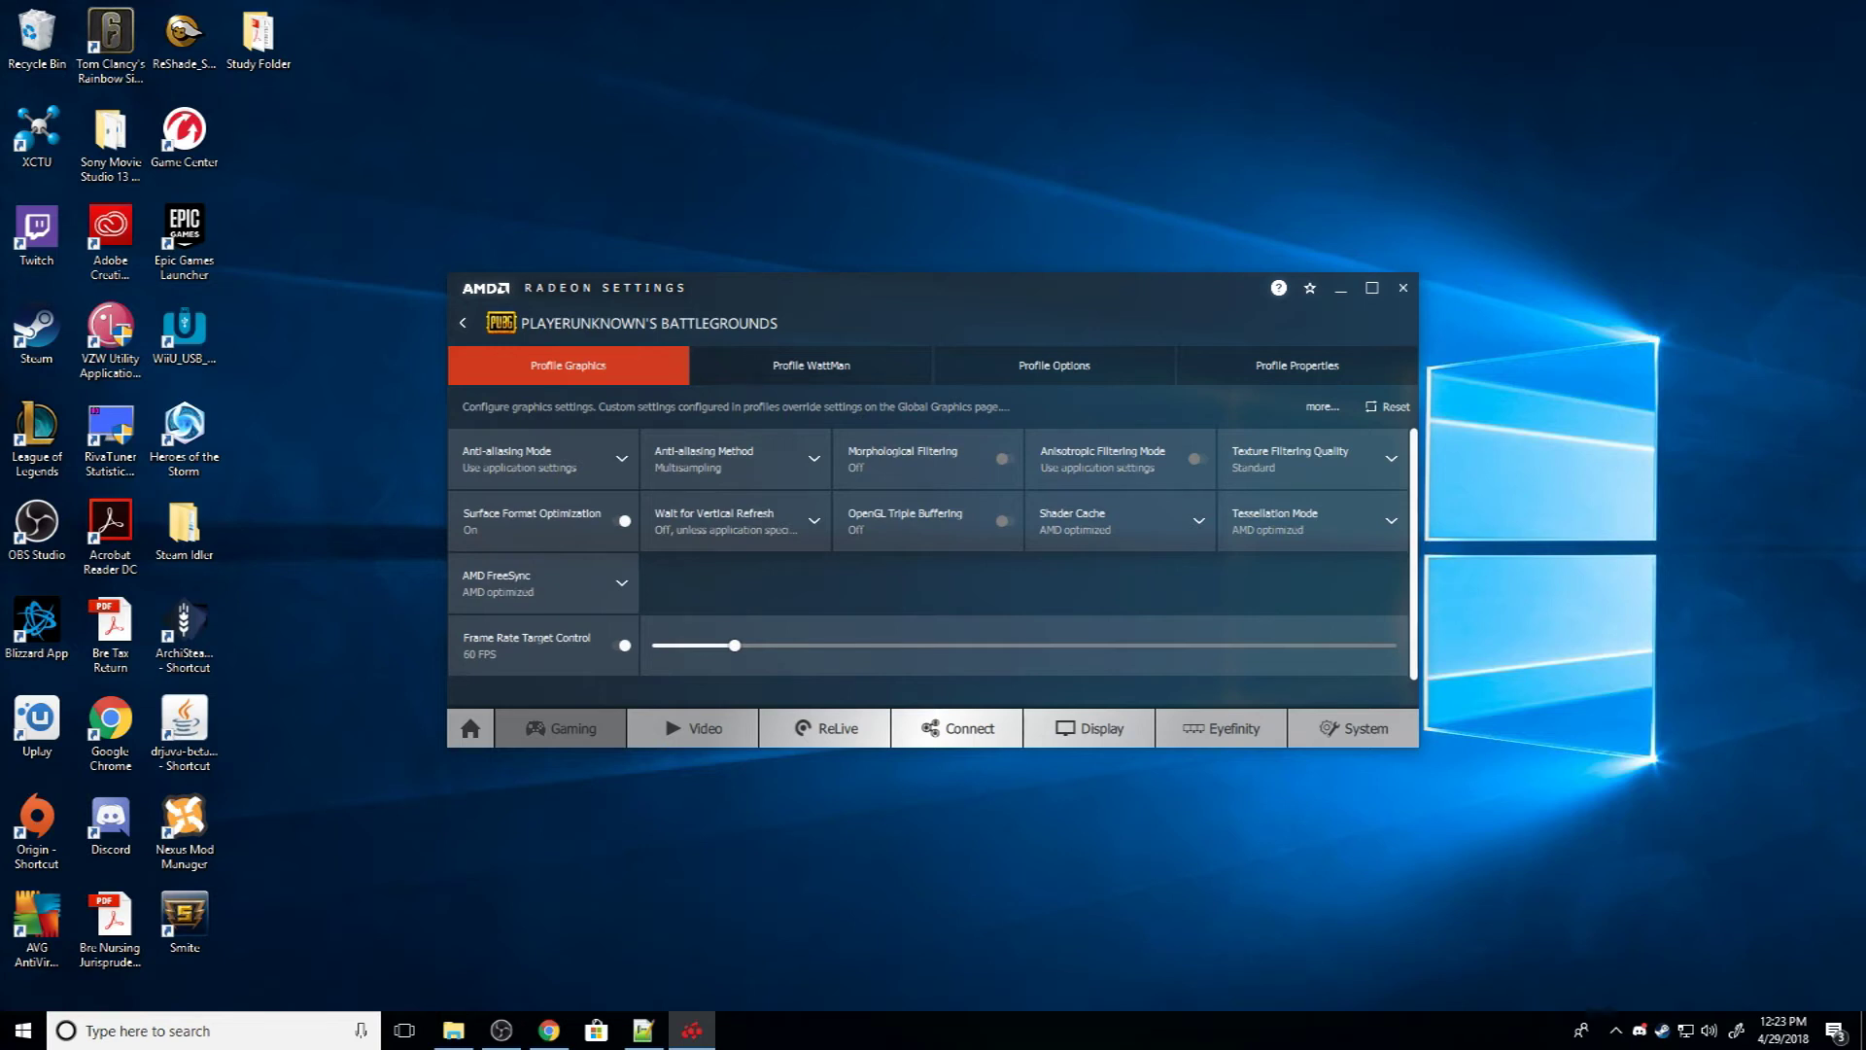
# Step: Try frame-rate caps of 144, about 69 and 71 FPS, then disable Frame Rate Target Control
pyautogui.press('Right')
pyautogui.press('Right')
pyautogui.press('Right')
pyautogui.press('Right')
pyautogui.press('Right')
pyautogui.press('Right')
pyautogui.press('Right')
pyautogui.press('Right')
pyautogui.press('Right')
pyautogui.press('Right')
pyautogui.press('Right')
pyautogui.press('Right')
pyautogui.press('Right')
pyautogui.press('Right')
pyautogui.press('Right')
pyautogui.press('Right')
pyautogui.press('Right')
pyautogui.press('Right')
pyautogui.press('Right')
pyautogui.press('Right')
pyautogui.press('Right')
pyautogui.press('Right')
pyautogui.press('Right')
pyautogui.press('Right')
pyautogui.press('Right')
pyautogui.press('Right')
pyautogui.press('Right')
pyautogui.press('Right')
pyautogui.press('Right')
pyautogui.press('Right')
pyautogui.press('Right')
pyautogui.press('Right')
pyautogui.press('Right')
pyautogui.press('Right')
pyautogui.press('Right')
pyautogui.press('Right')
pyautogui.press('Right')
pyautogui.press('Right')
pyautogui.press('Right')
pyautogui.press('Right')
pyautogui.press('Right')
pyautogui.press('Right')
pyautogui.press('Right')
pyautogui.press('Right')
pyautogui.press('Right')
pyautogui.press('Right')
pyautogui.press('Right')
pyautogui.press('Right')
pyautogui.press('Right')
pyautogui.press('Right')
pyautogui.press('Right')
pyautogui.press('Right')
pyautogui.press('Right')
pyautogui.press('Right')
pyautogui.press('Right')
pyautogui.press('Right')
pyautogui.press('Right')
pyautogui.press('Left')
pyautogui.moveTo(965, 646); pyautogui.dragTo(741, 645)
pyautogui.moveTo(741, 647); pyautogui.dragTo(766, 646)
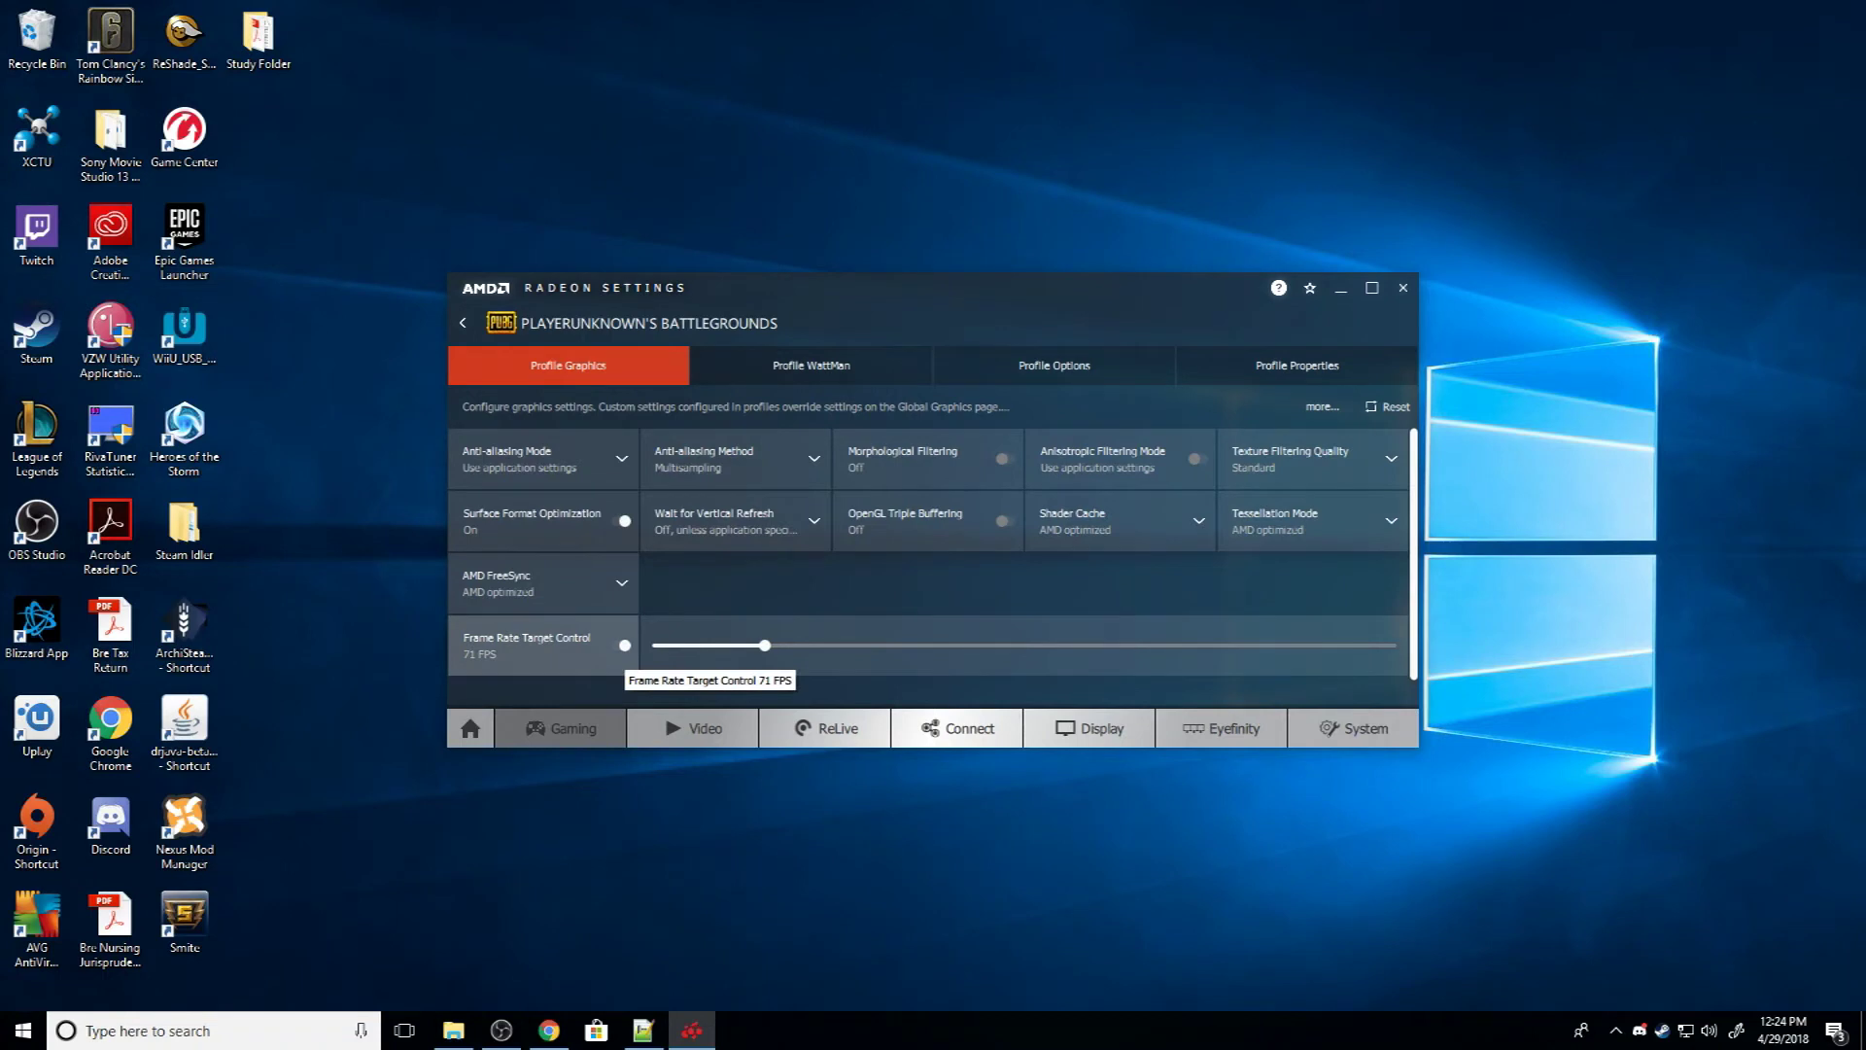
pyautogui.click(625, 644)
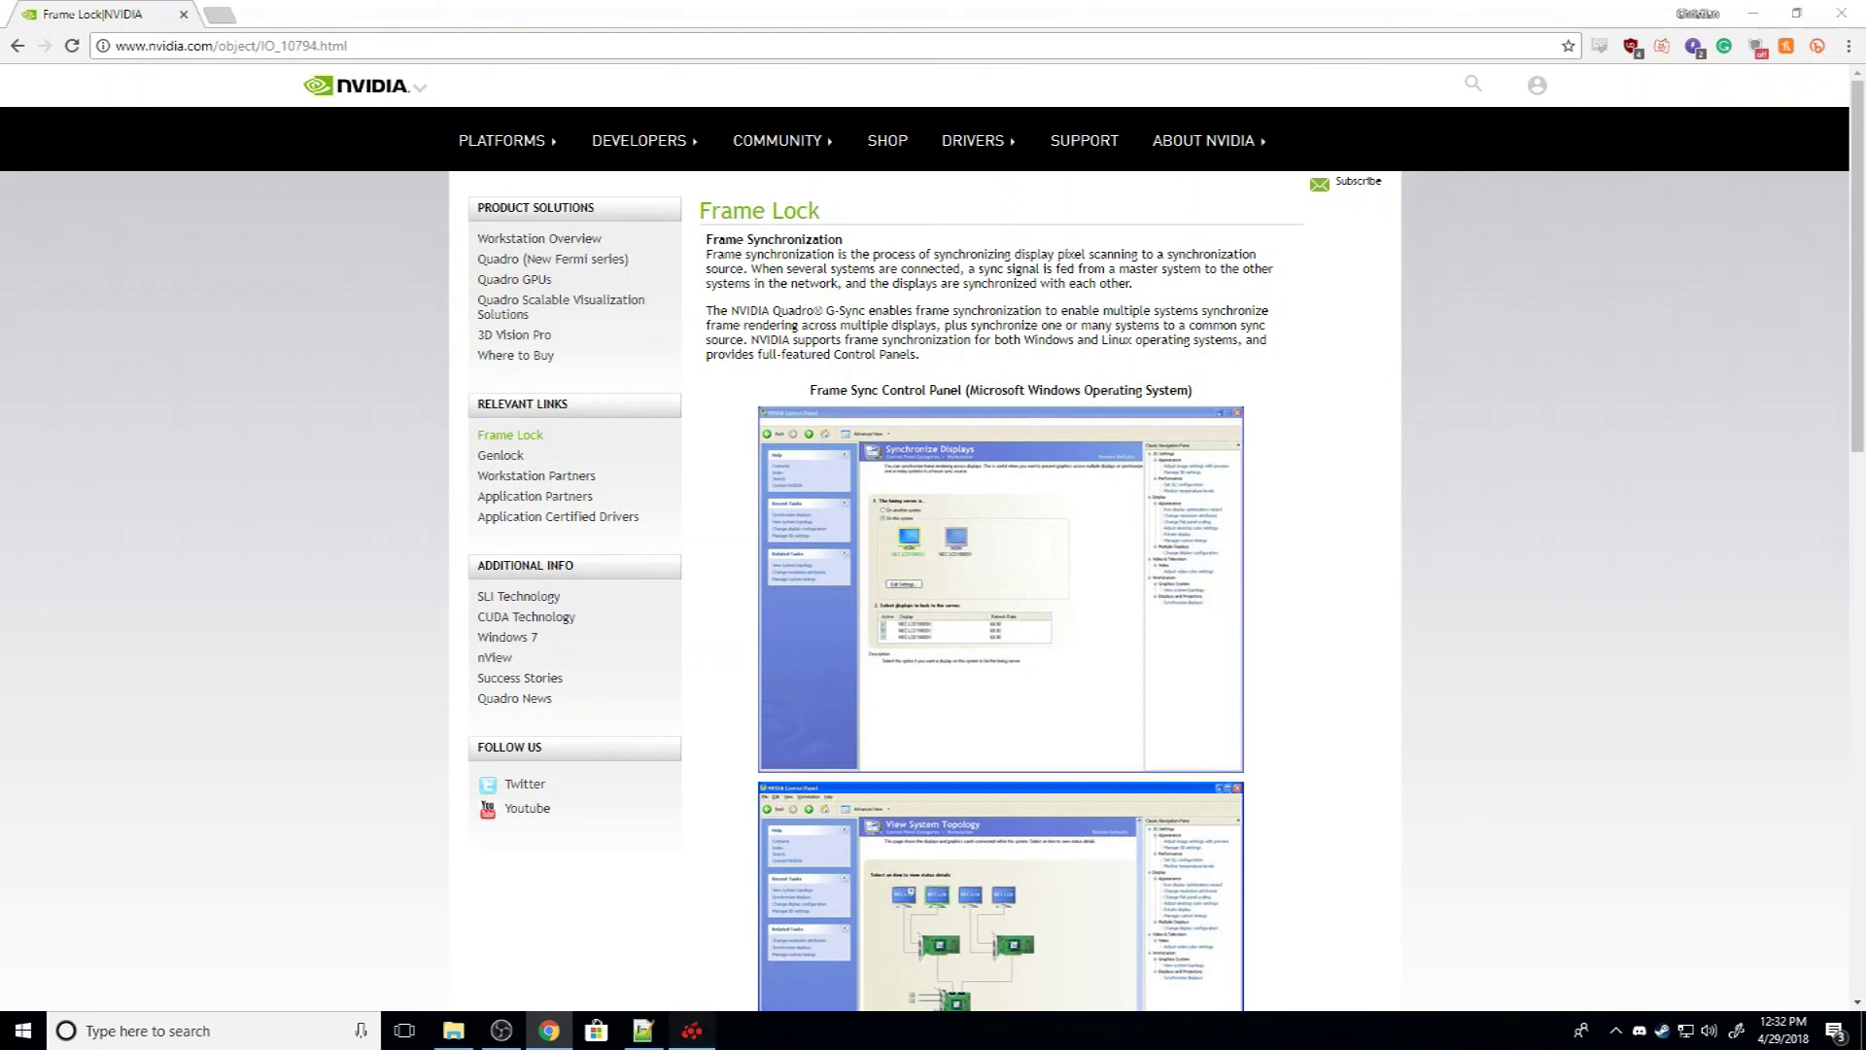
pyautogui.click(693, 1031)
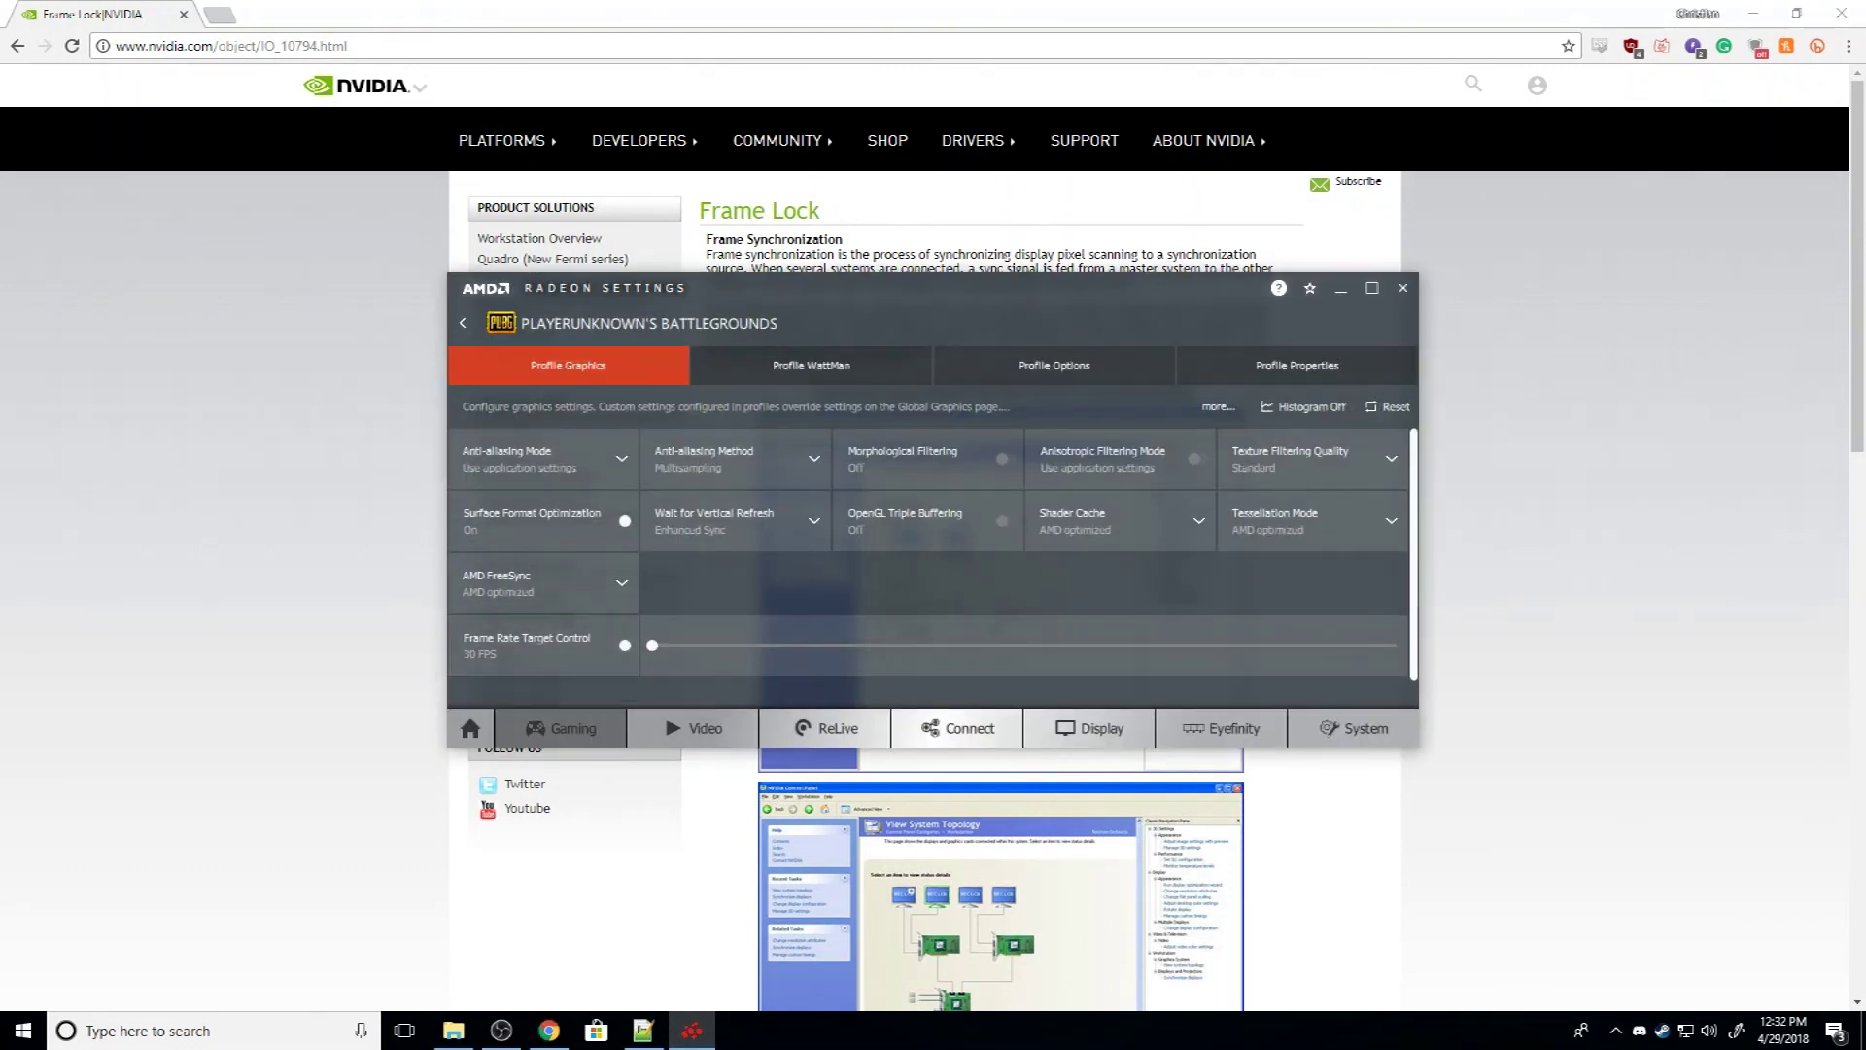
pyautogui.hotkey('alt', 'Tab')
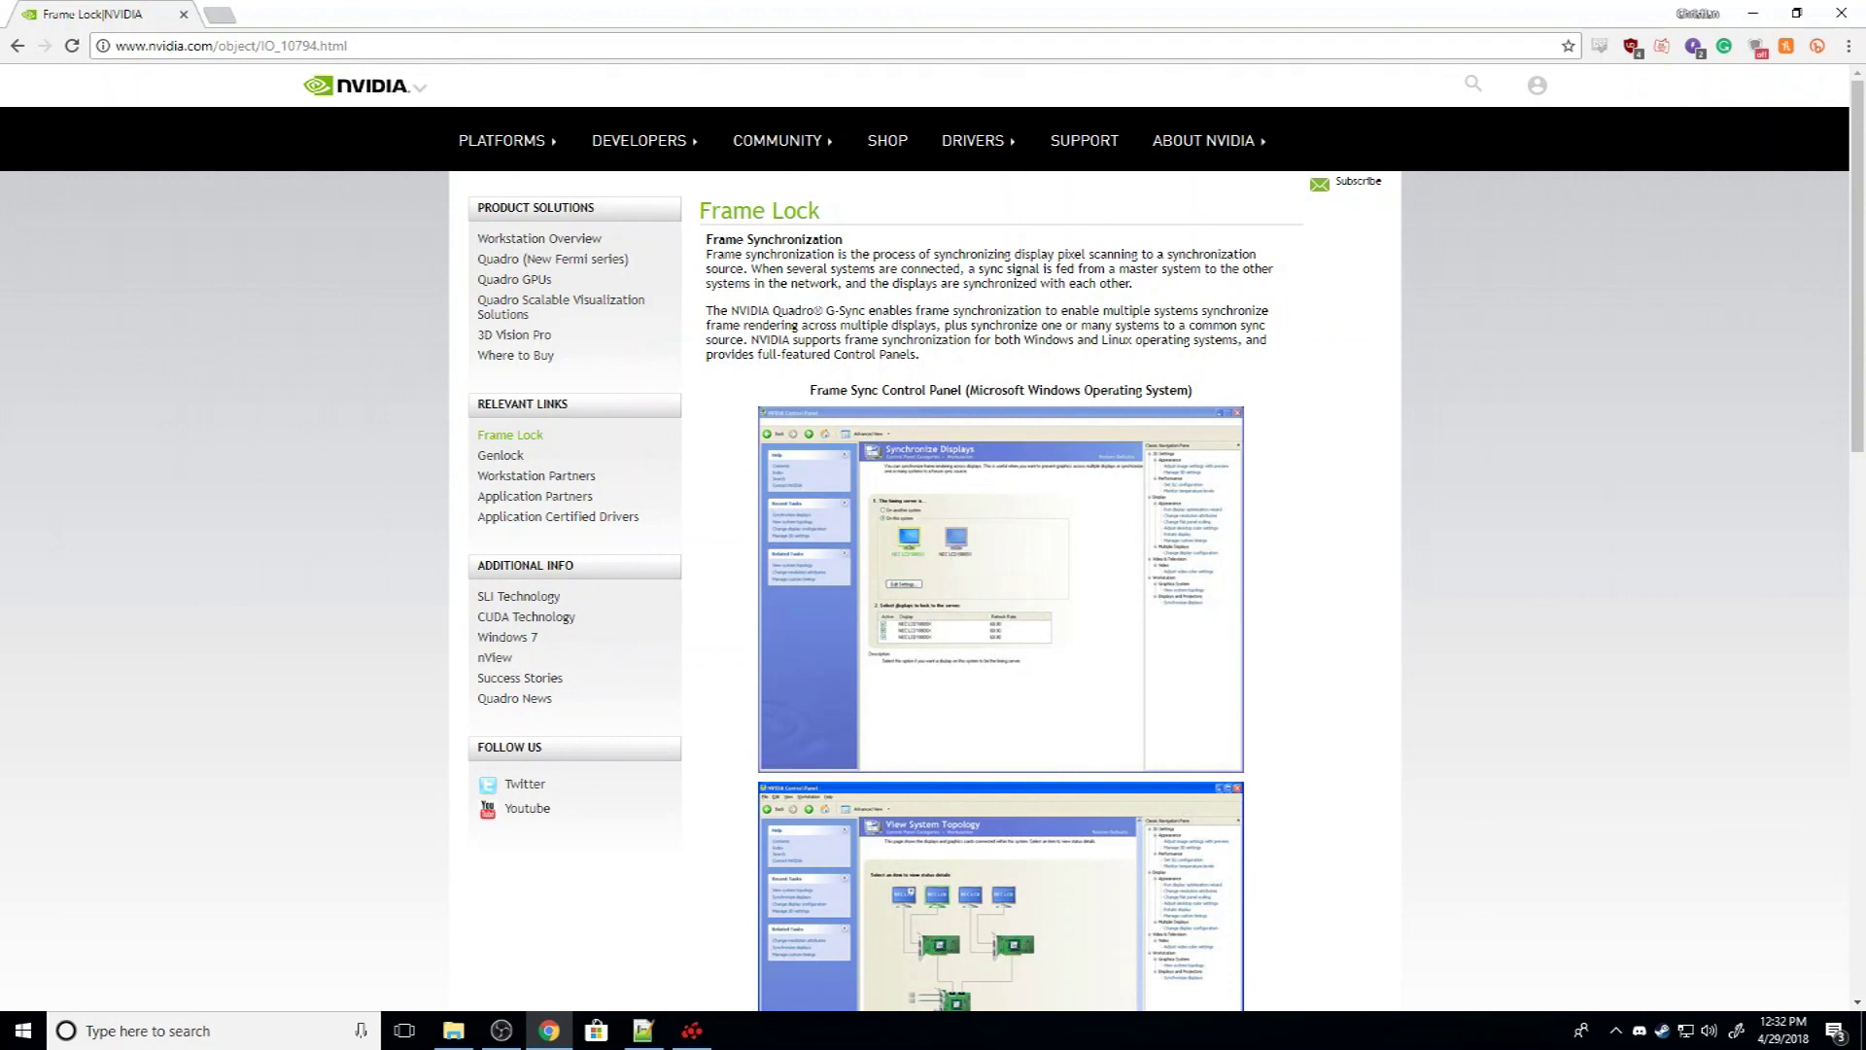
pyautogui.scroll(-3, 933, 583)
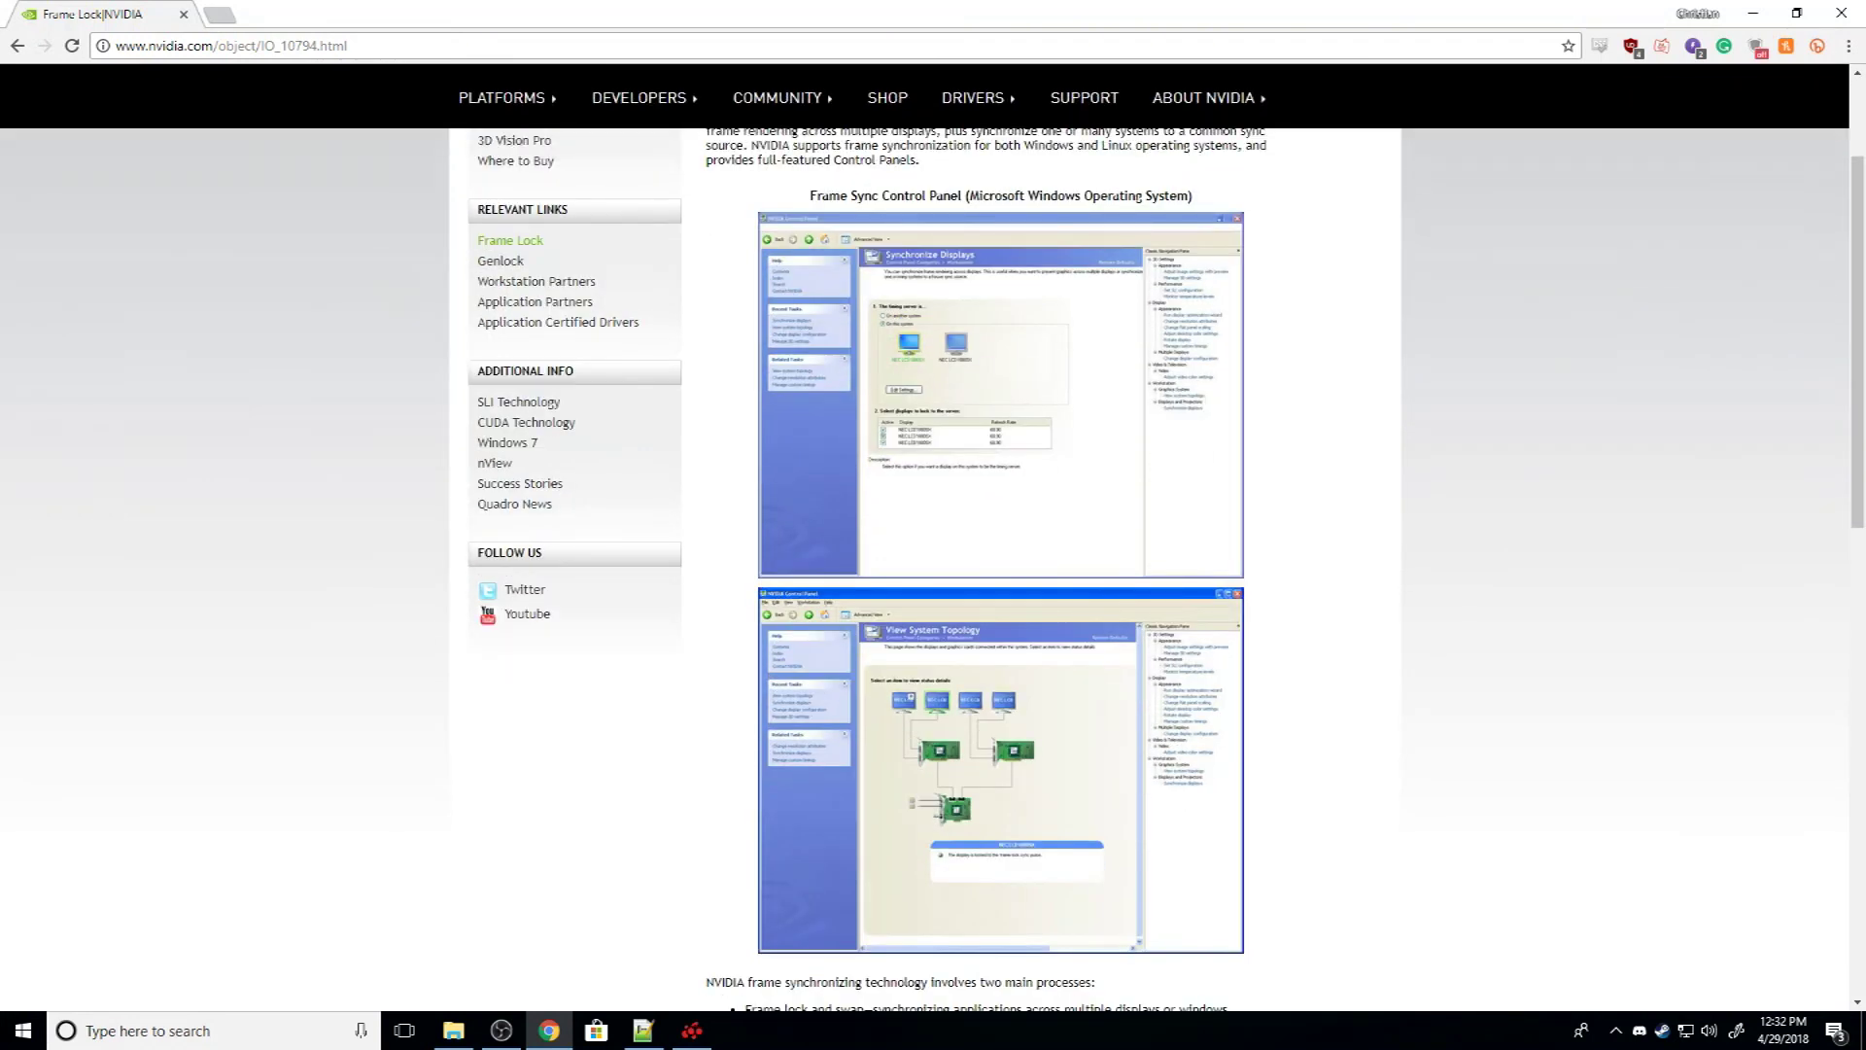
pyautogui.scroll(-4, 933, 583)
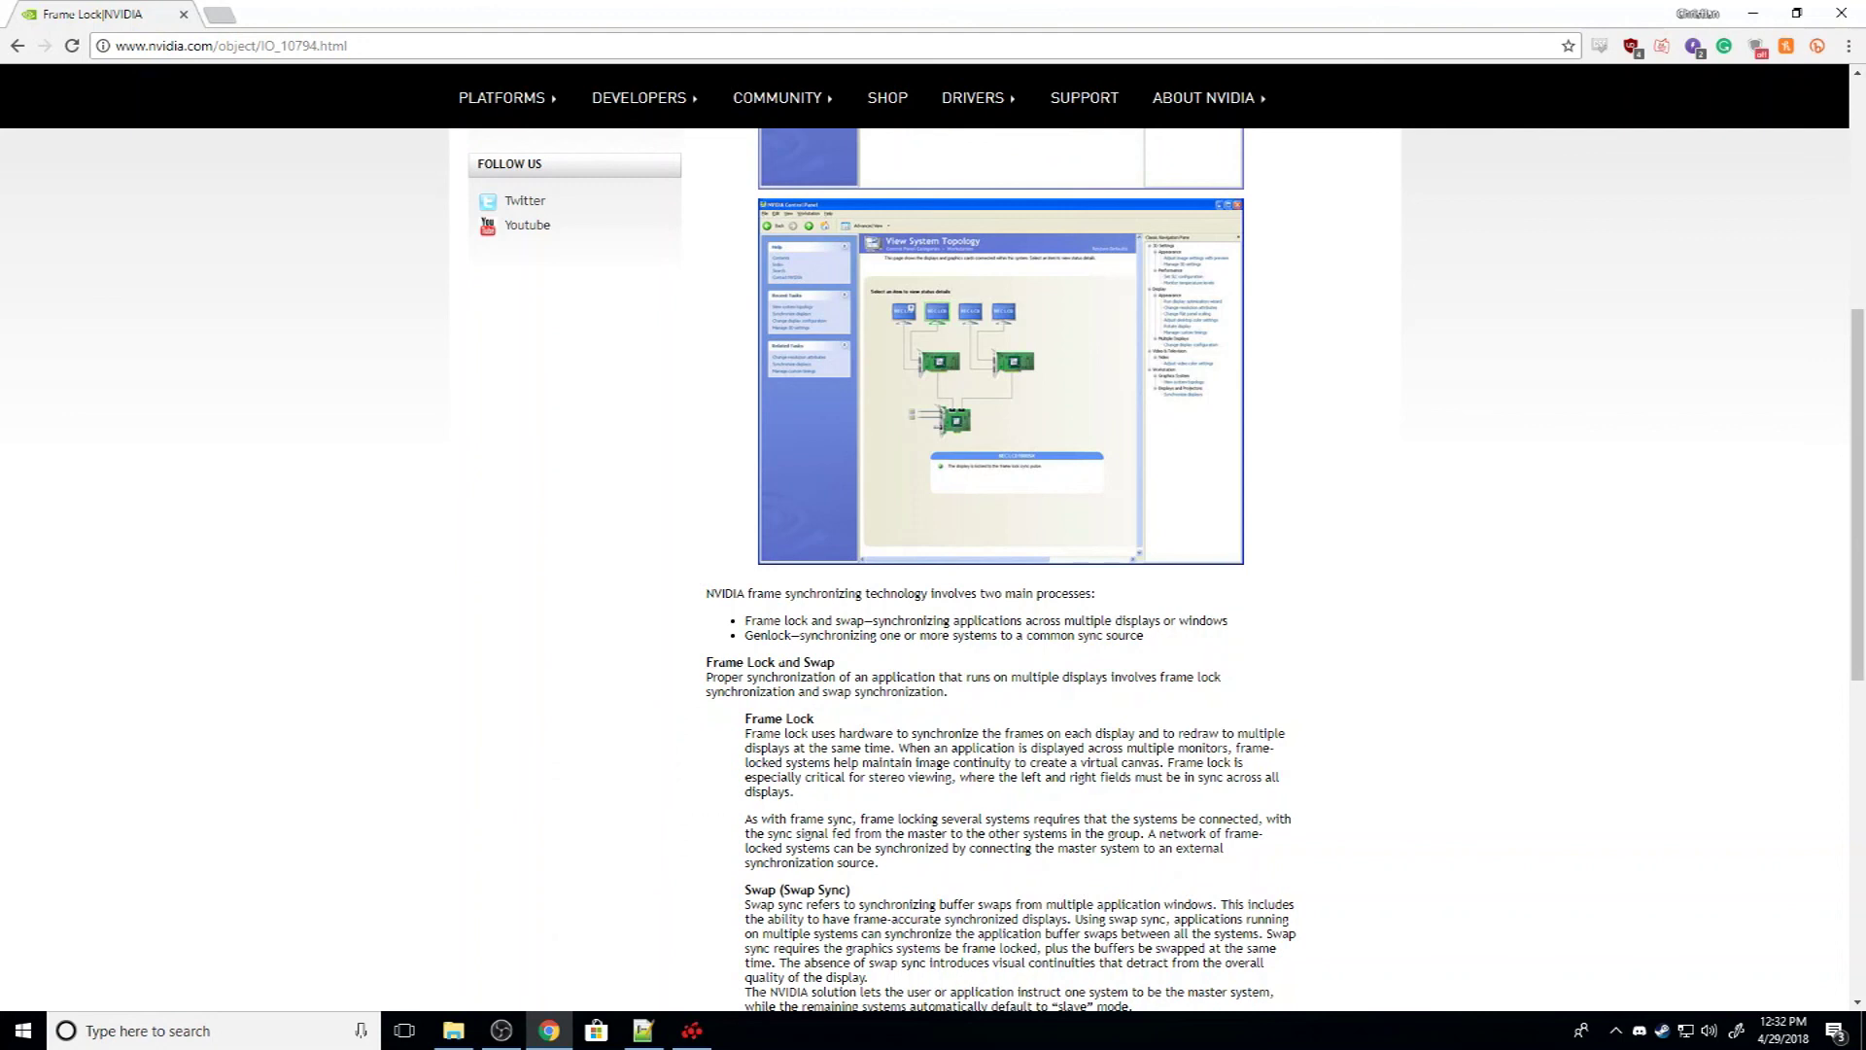
pyautogui.scroll(-1, 933, 583)
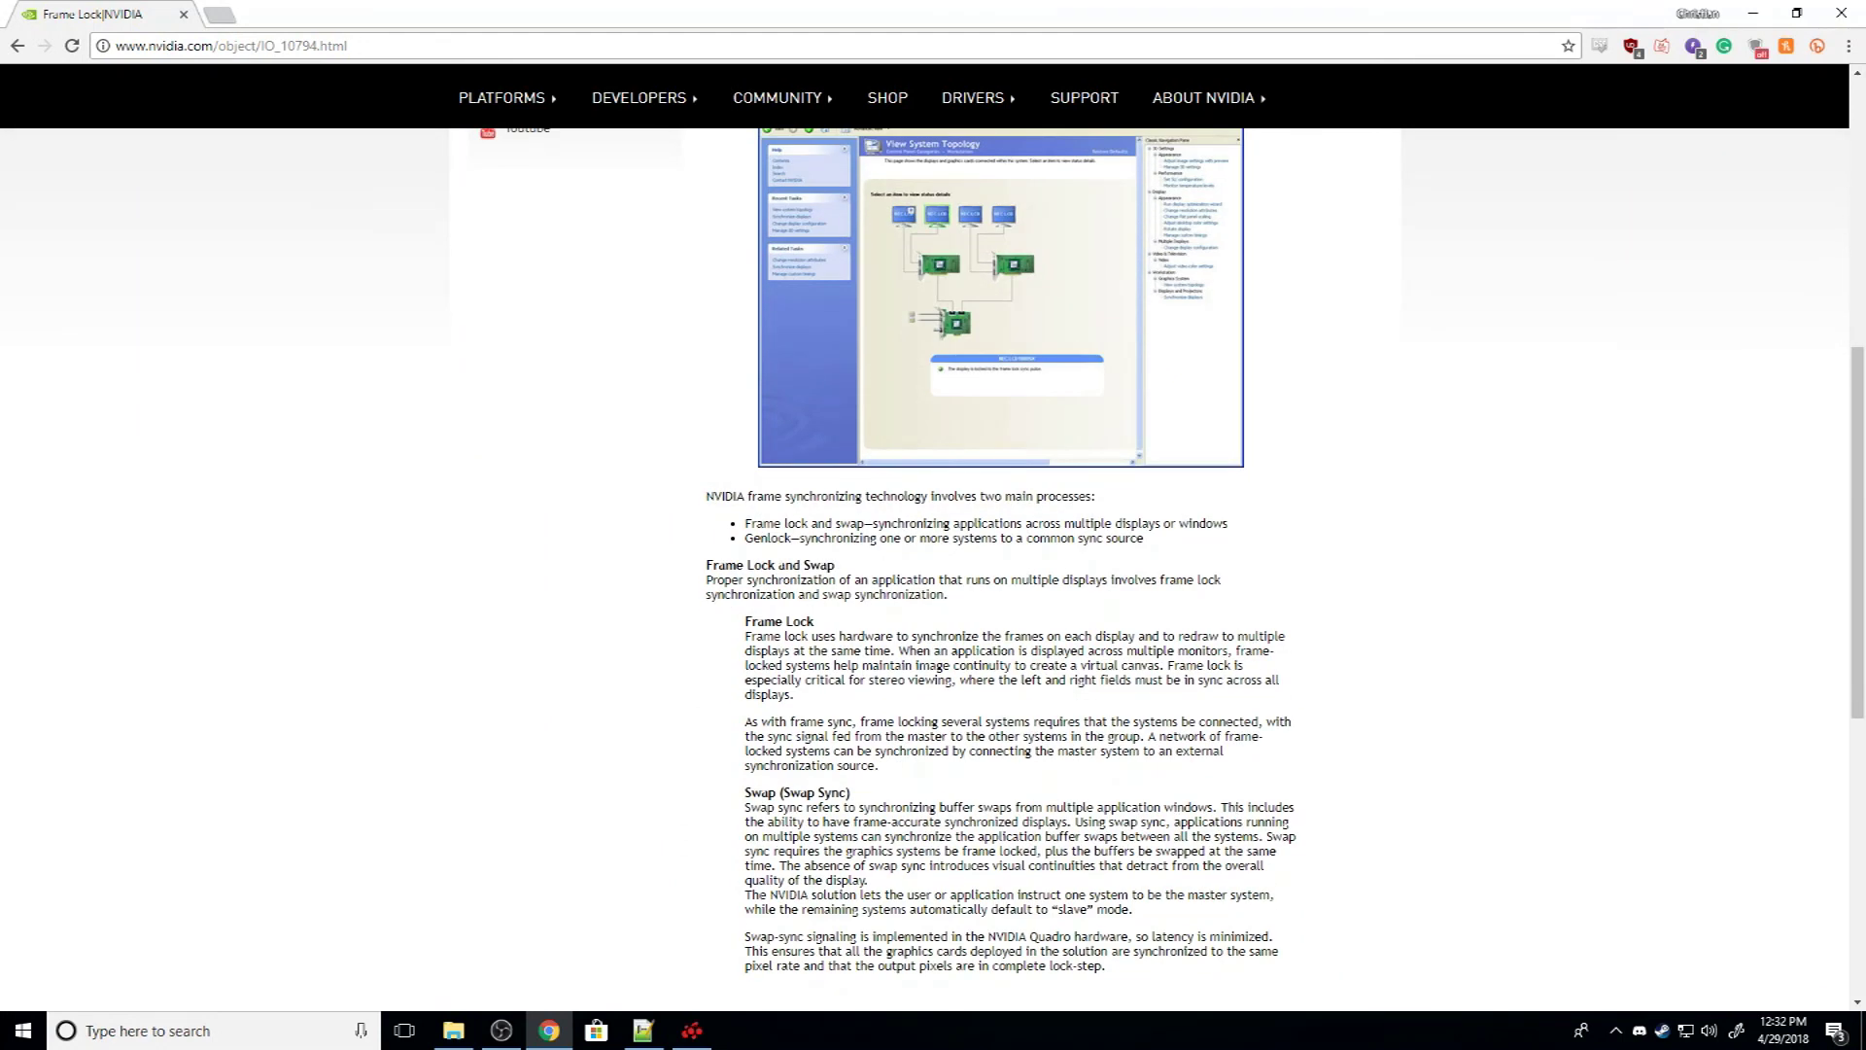
pyautogui.scroll(6, 933, 584)
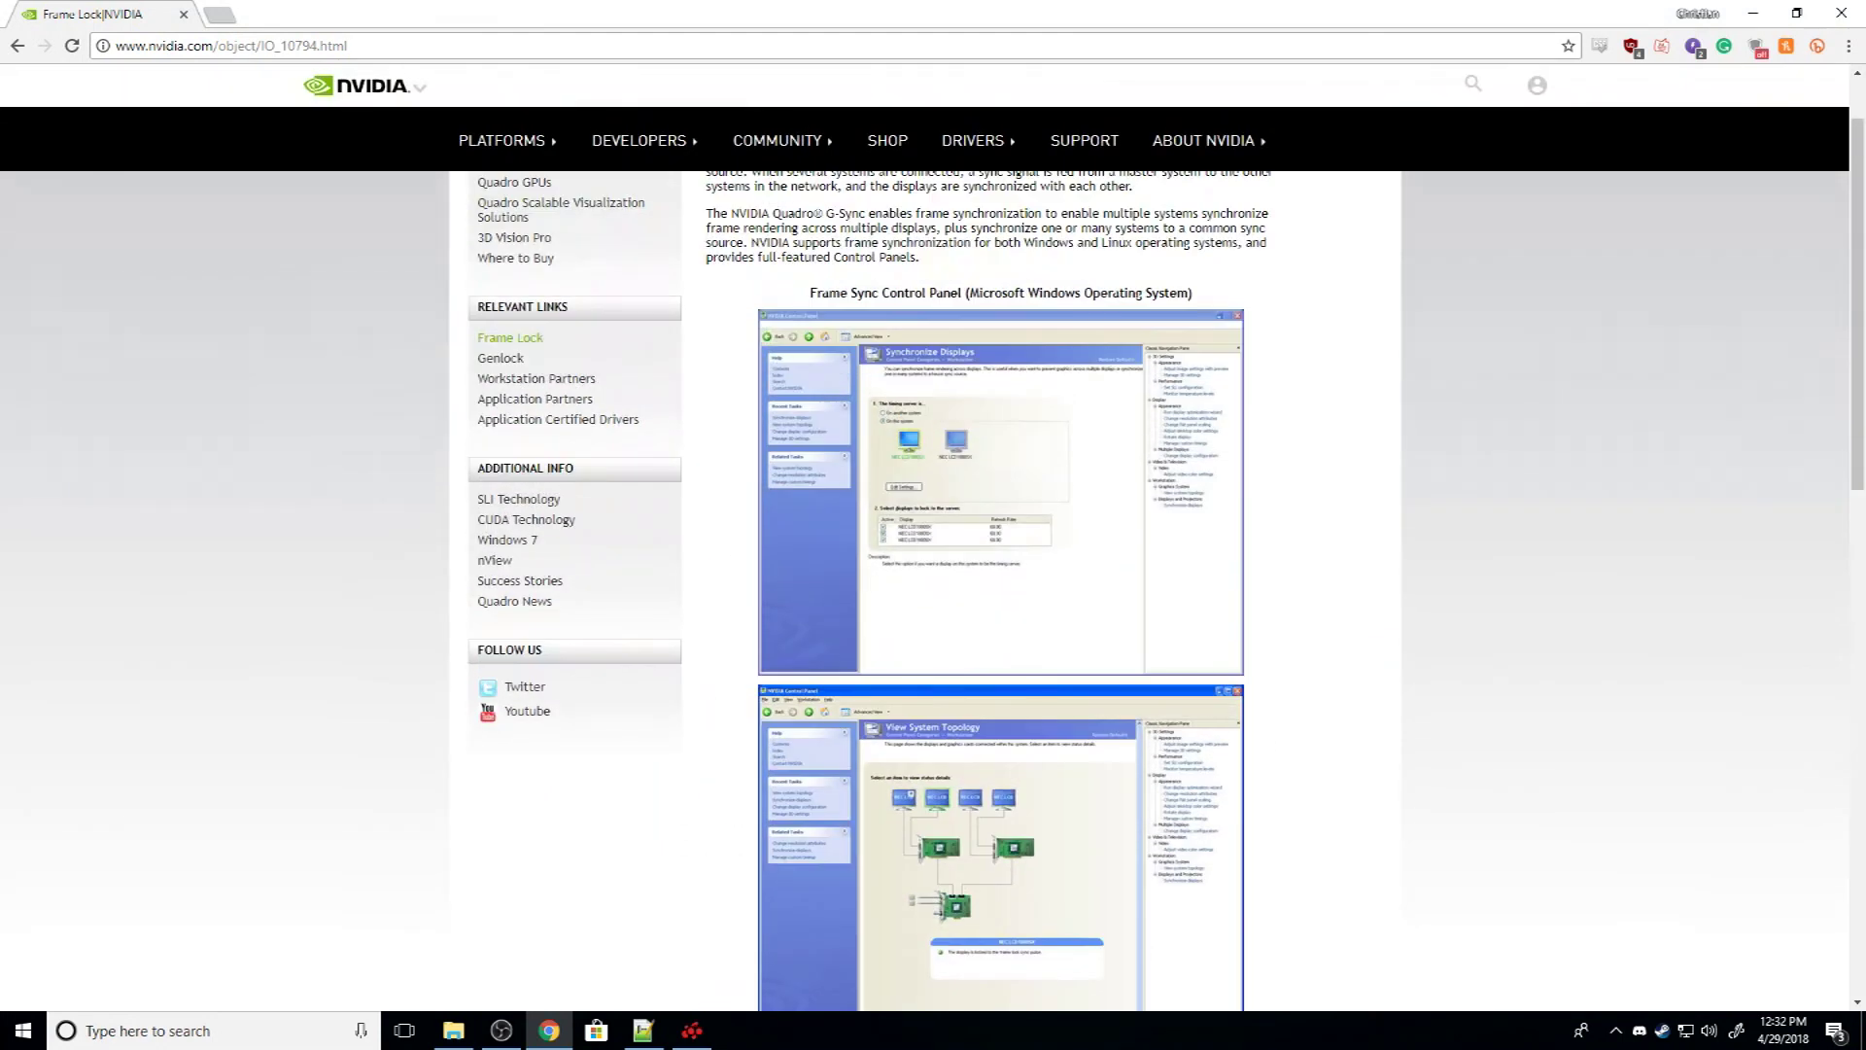